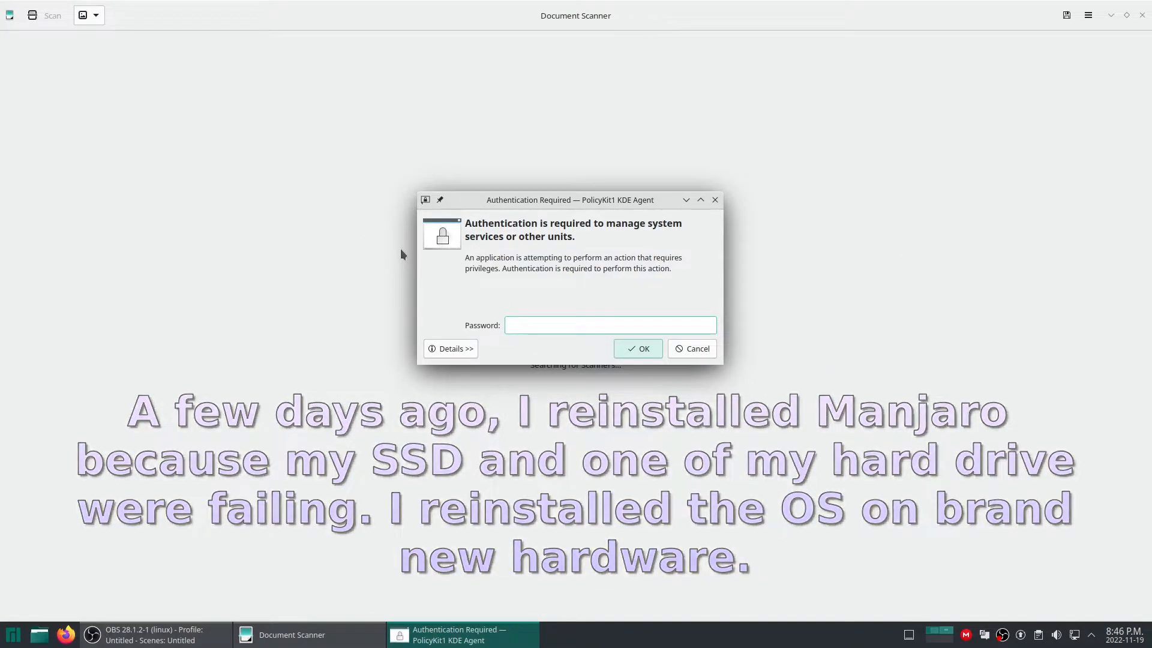
Show the authentication request's details, dismiss it without a password, and scan a page with the Canon LiDE 220
{"action": "left_click", "coordinate": [452, 349]}
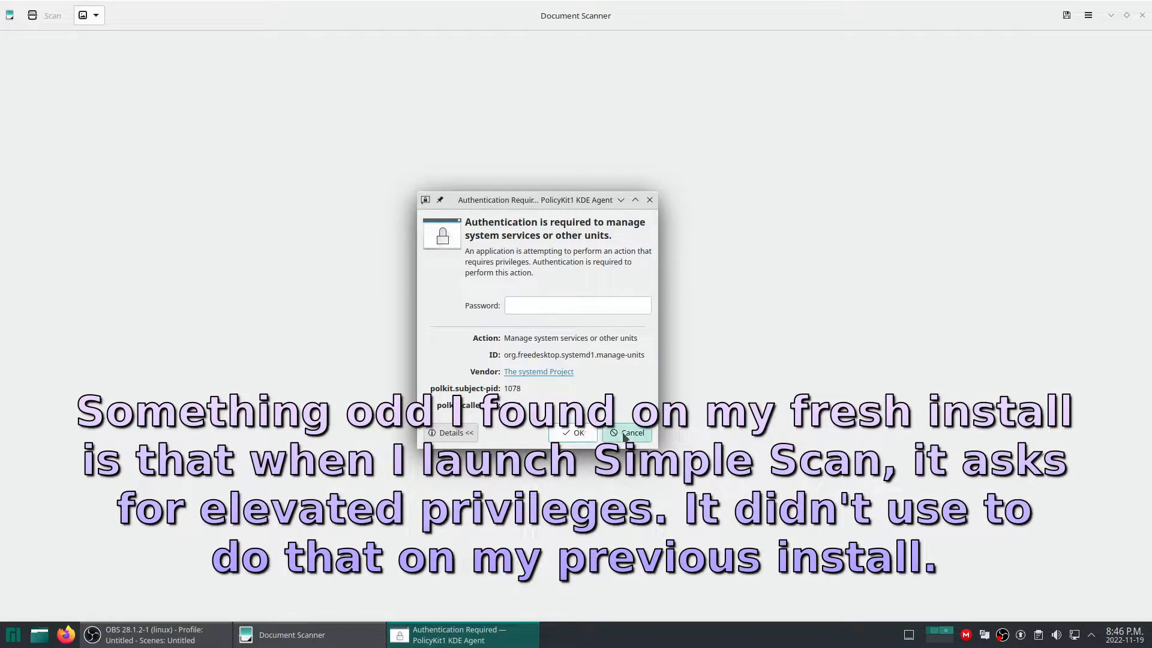
{"action": "left_click", "coordinate": [576, 433]}
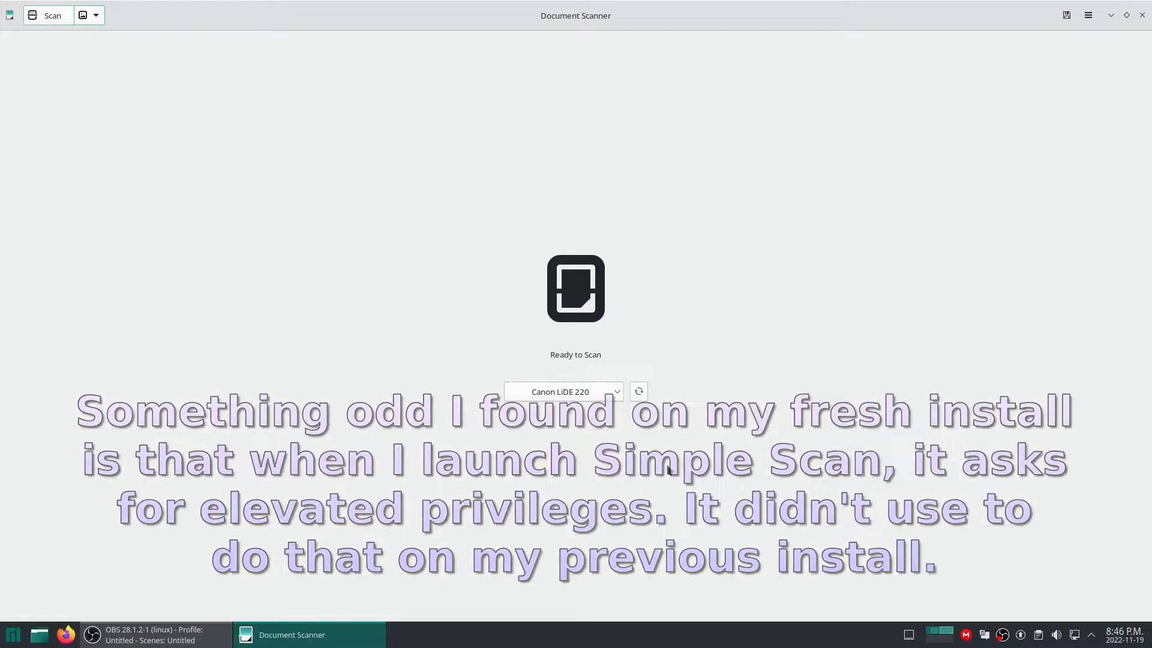
{"action": "left_click", "coordinate": [562, 391]}
{"action": "left_click", "coordinate": [679, 223]}
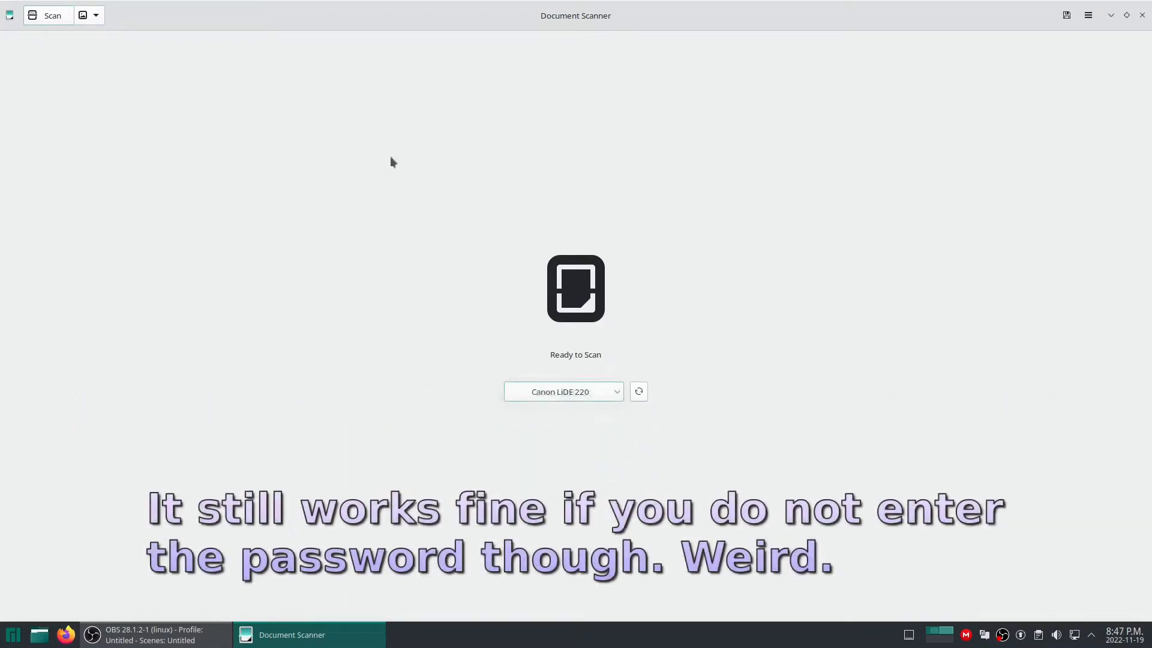
{"action": "left_click", "coordinate": [34, 18]}
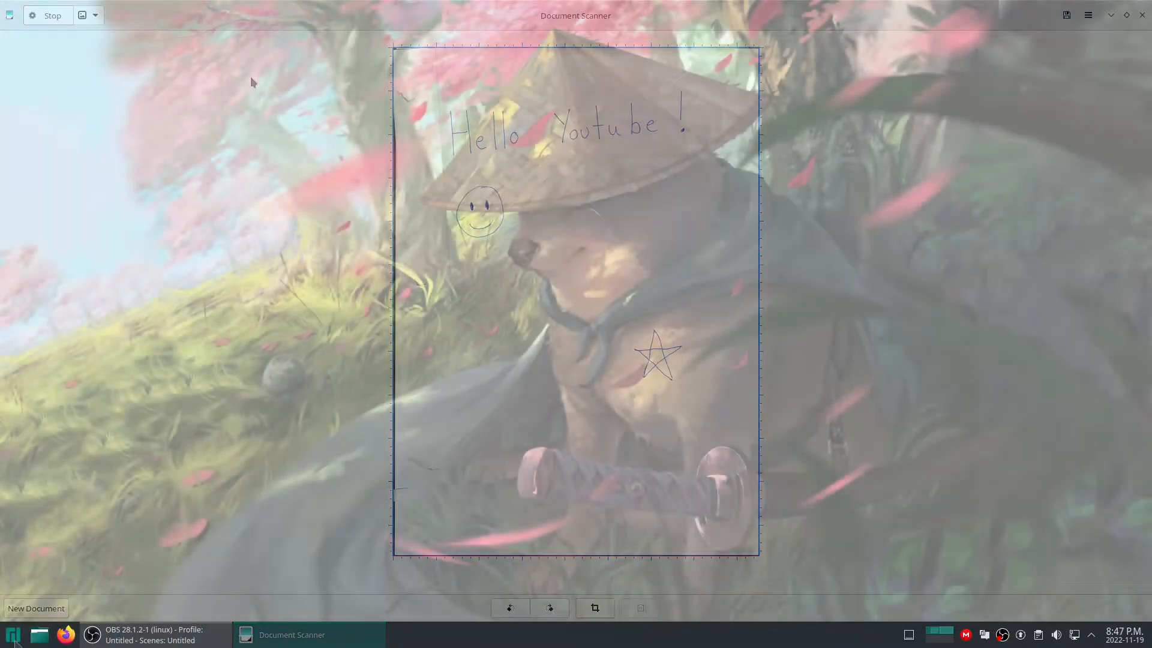
Launch Document Scanner again from the Graphics applications
{"action": "key", "text": "super"}
{"action": "mouse_move", "coordinate": [58, 457]}
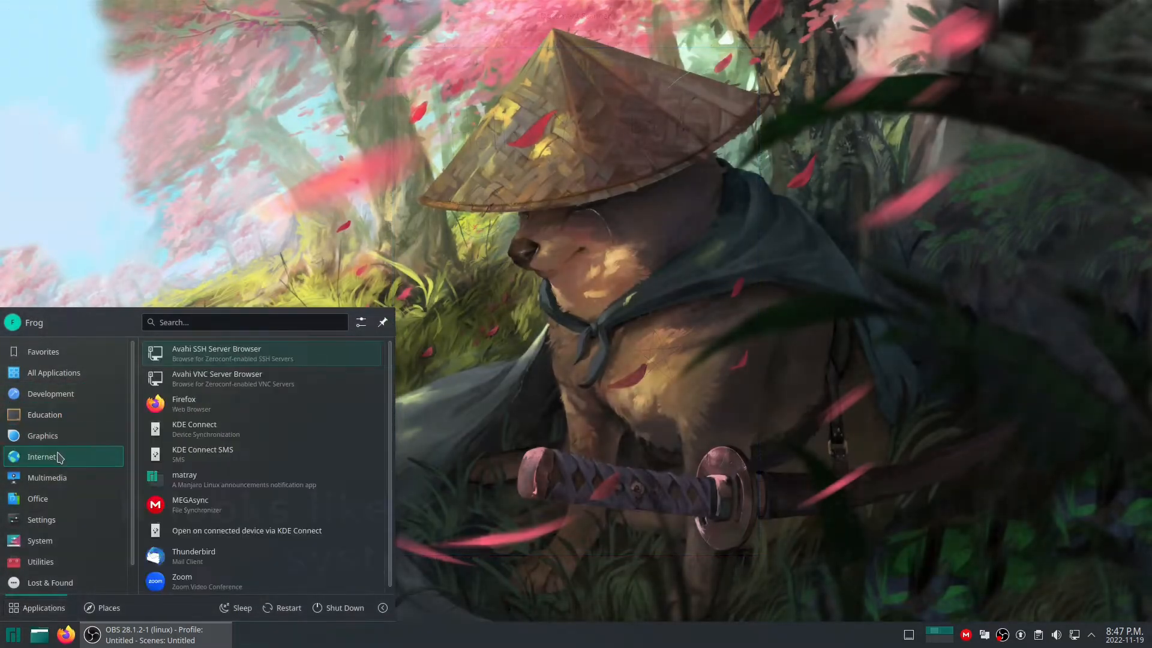
{"action": "mouse_move", "coordinate": [42, 436]}
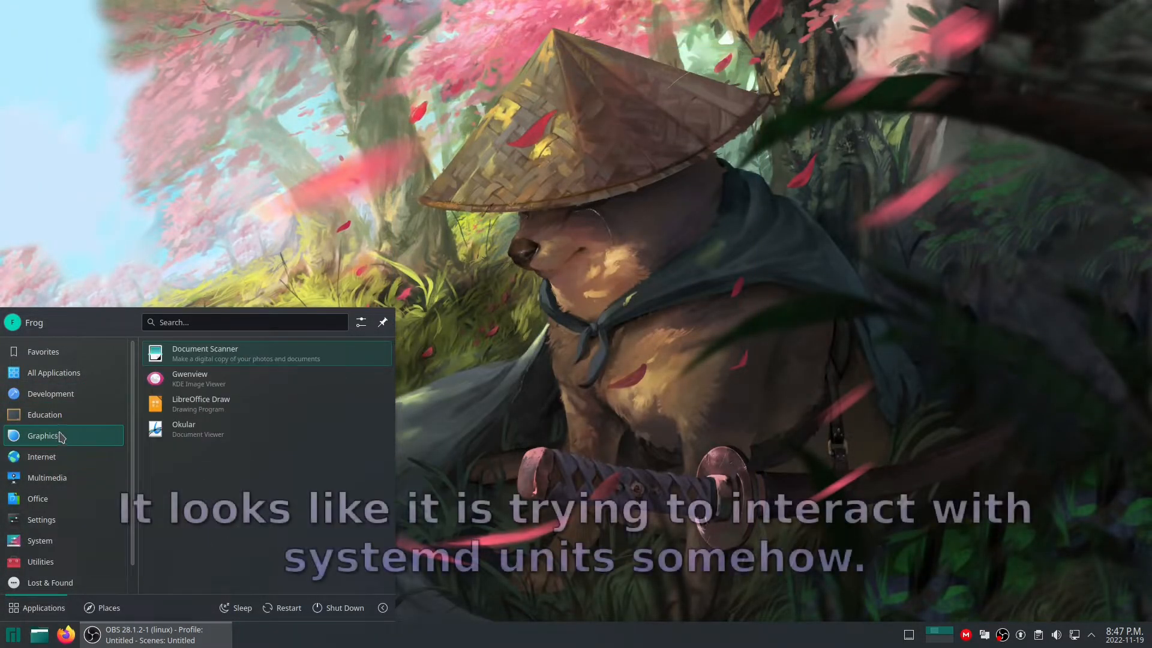
{"action": "left_click", "coordinate": [218, 353]}
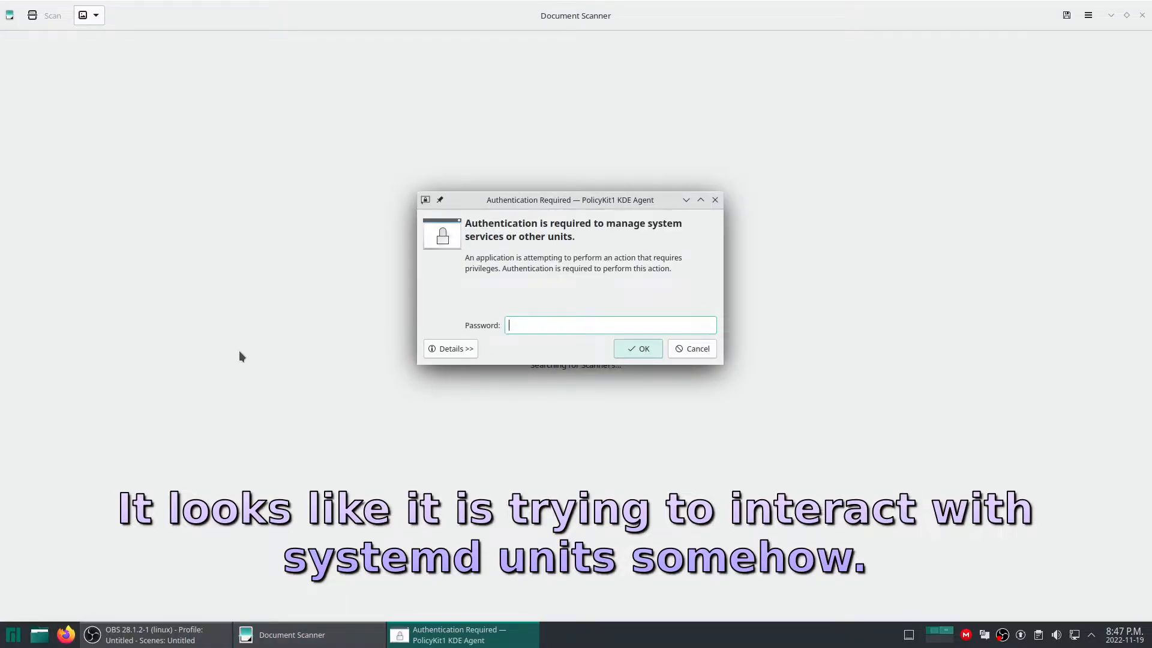
Inspect the details of the authentication request, cancel it, and start a scan with the Canon LiDE 220
{"action": "left_click", "coordinate": [457, 352]}
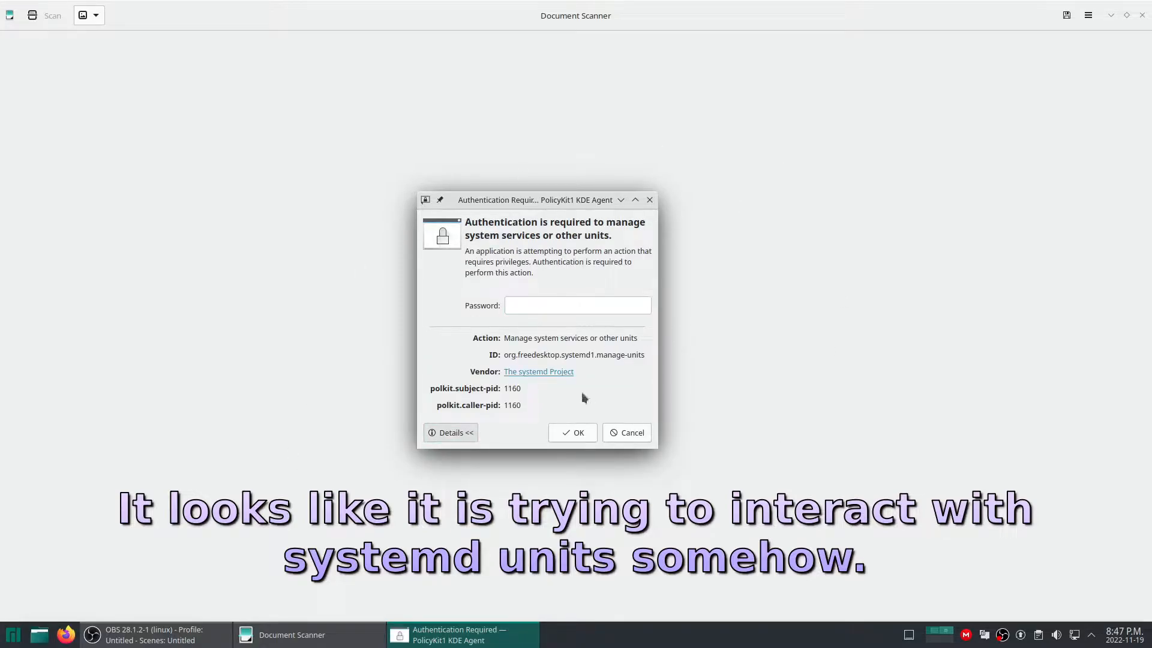
{"action": "left_click", "coordinate": [469, 433]}
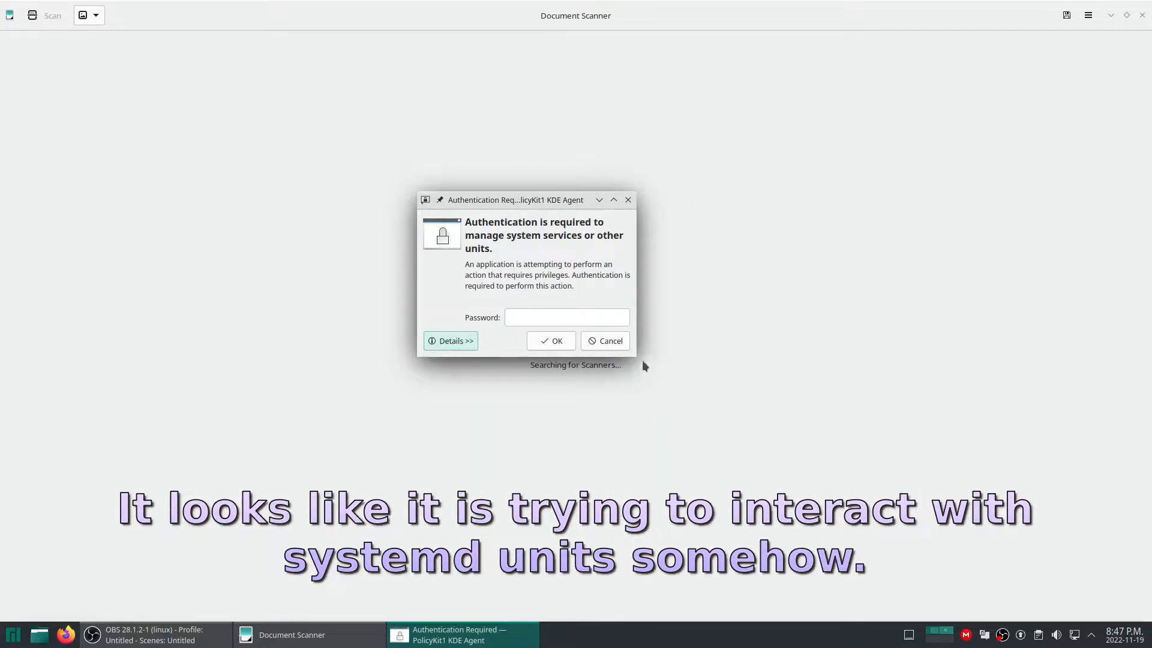
{"action": "left_click", "coordinate": [610, 341]}
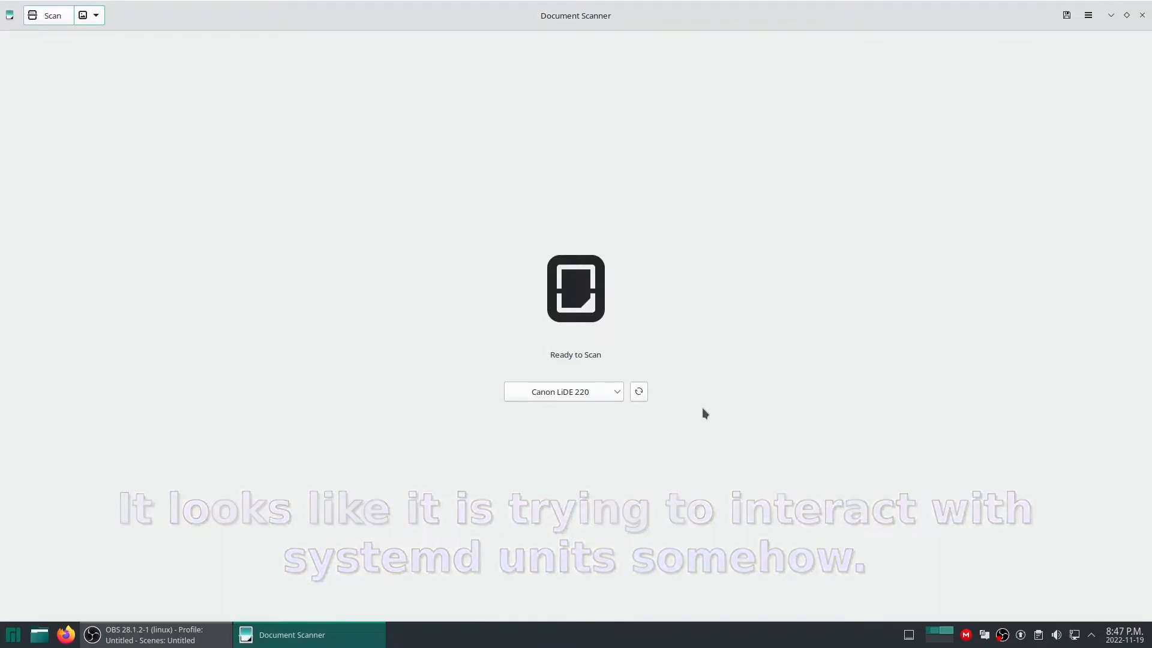
{"action": "left_click", "coordinate": [51, 15]}
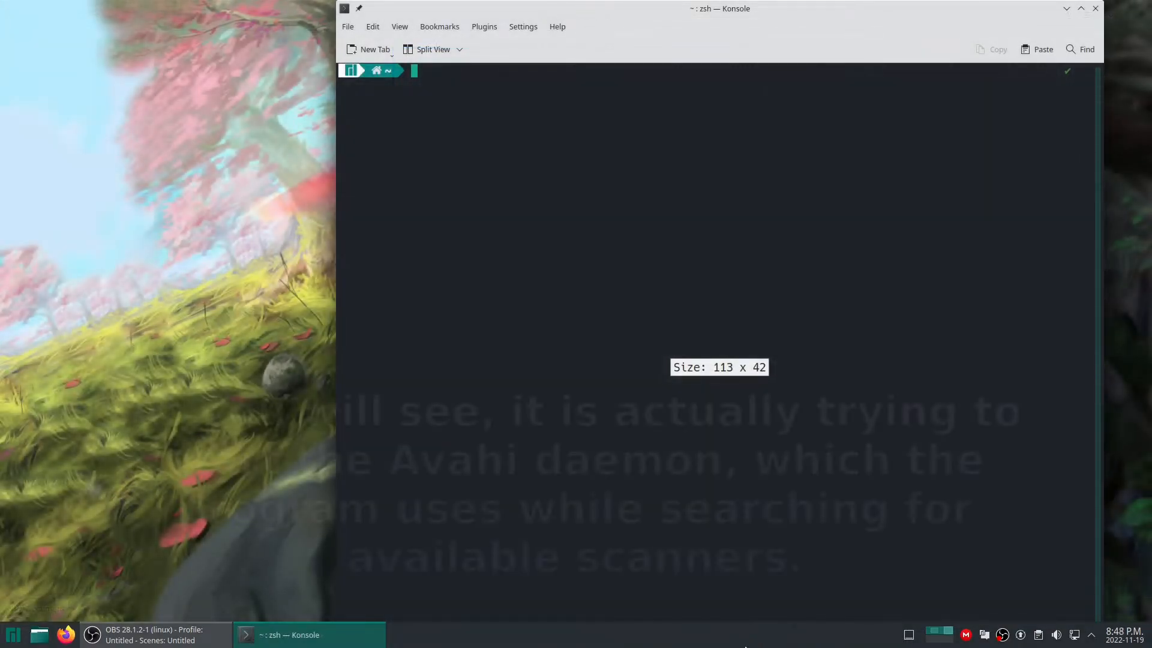
In Konsole, check the Avahi service with systemctl status avahi-daemon.service
{"action": "type", "text": "syst"}
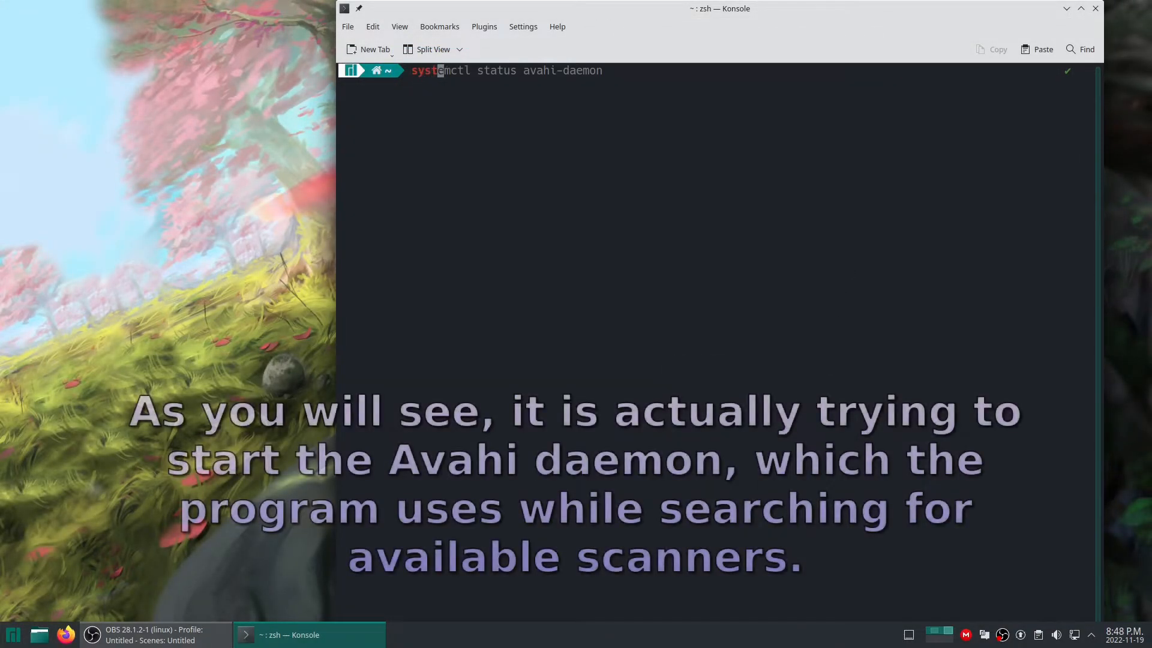
{"action": "type", "text": "emctl status avahi-da"}
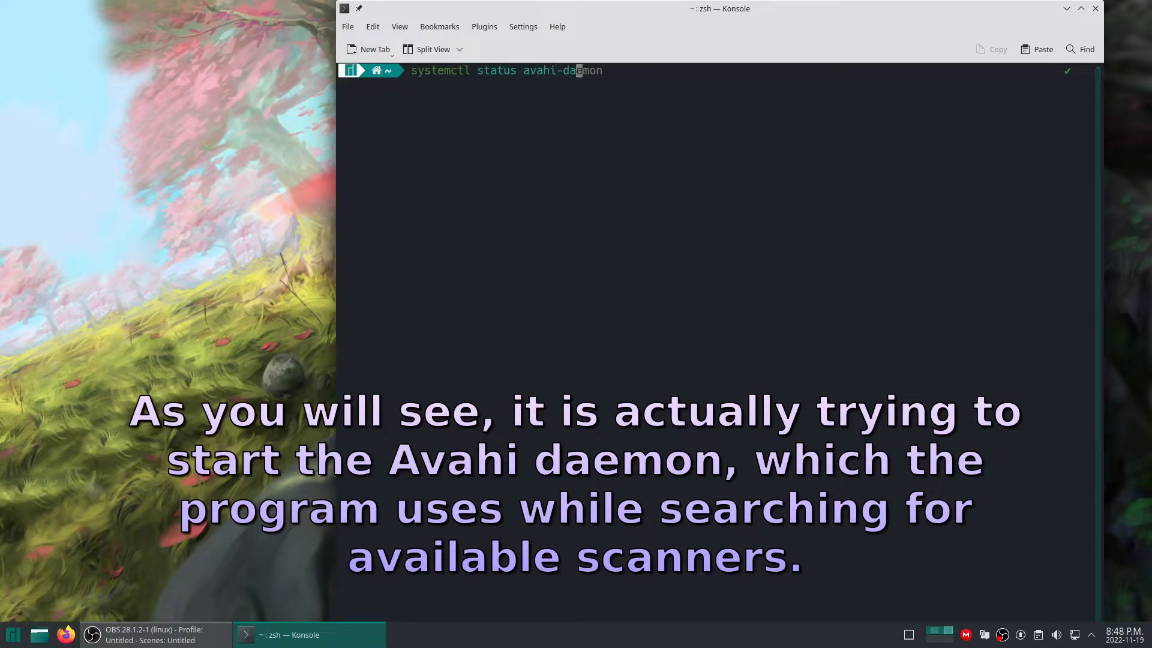
{"action": "type", "text": ".service"}
{"action": "key", "text": "Return"}
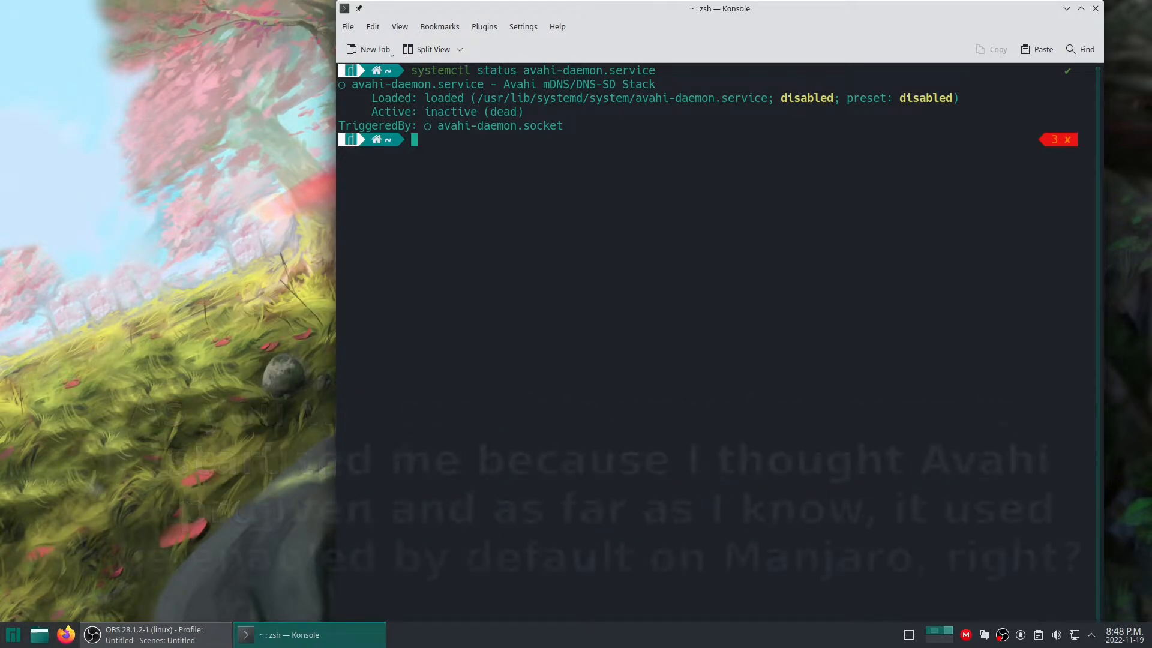
Check the Avahi socket unit with systemctl status avahi-daemon.socket
{"action": "type", "text": "systemctl status av"}
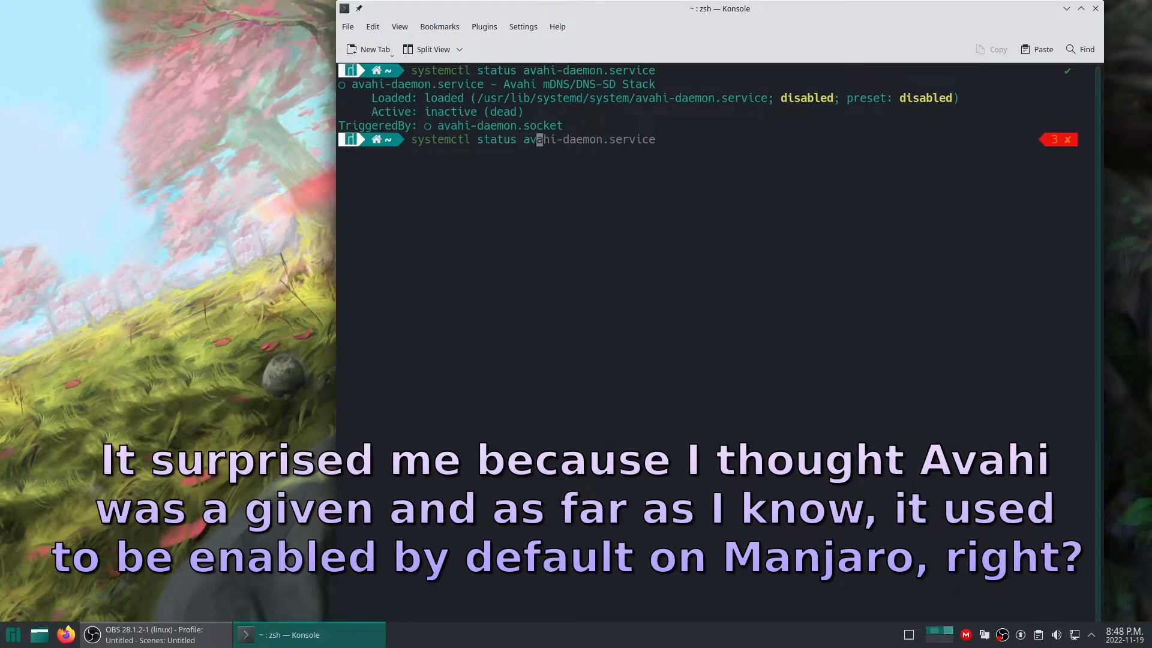
{"action": "type", "text": "socket"}
{"action": "key", "text": "Return"}
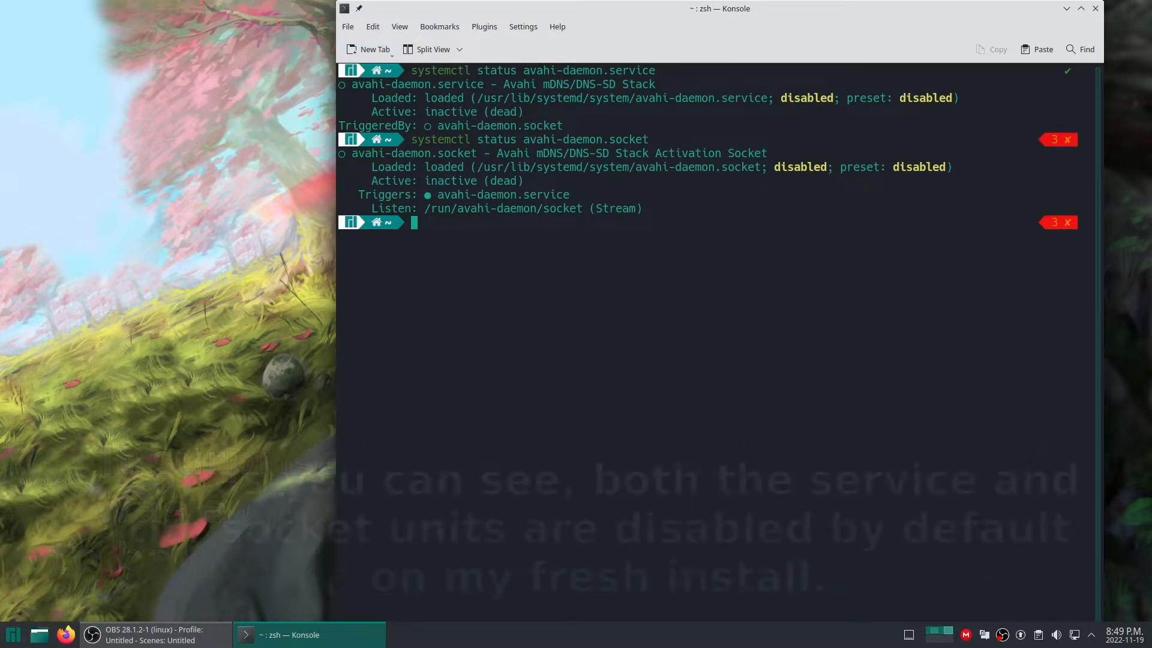
Rework the previous command into systemctl is-enabled avahi-daemon.service and run it
{"action": "key", "text": "Up"}
{"action": "key", "text": "Left"}
{"action": "key", "text": "Left"}
{"action": "key", "text": "Left"}
{"action": "key", "text": "Left"}
{"action": "key", "text": "Left"}
{"action": "key", "text": "Left"}
{"action": "key", "text": "Left"}
{"action": "key", "text": "Left"}
{"action": "key", "text": "Left"}
{"action": "key", "text": "Left"}
{"action": "key", "text": "Left"}
{"action": "key", "text": "Left"}
{"action": "key", "text": "Left"}
{"action": "key", "text": "Left"}
{"action": "key", "text": "Left"}
{"action": "key", "text": "Left"}
{"action": "key", "text": "Left"}
{"action": "key", "text": "Left"}
{"action": "key", "text": "Left"}
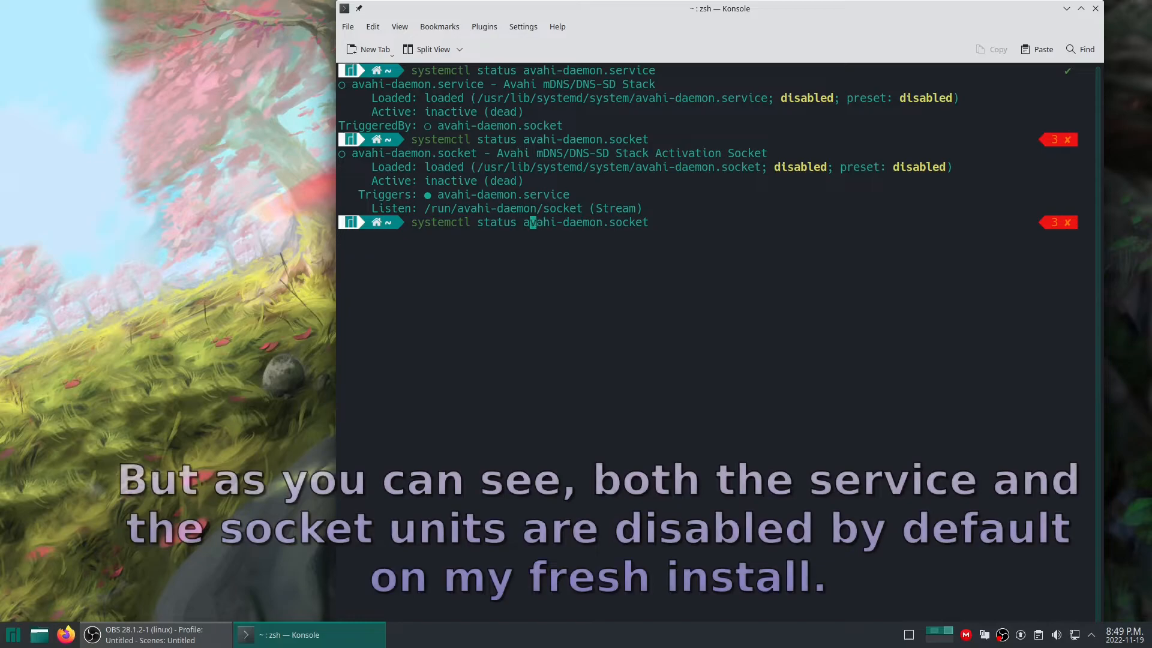
{"action": "key", "text": "BackSpace"}
{"action": "key", "text": "BackSpace"}
{"action": "key", "text": "BackSpace"}
{"action": "key", "text": "BackSpace"}
{"action": "key", "text": "BackSpace"}
{"action": "key", "text": "BackSpace"}
{"action": "type", "text": "is-en"}
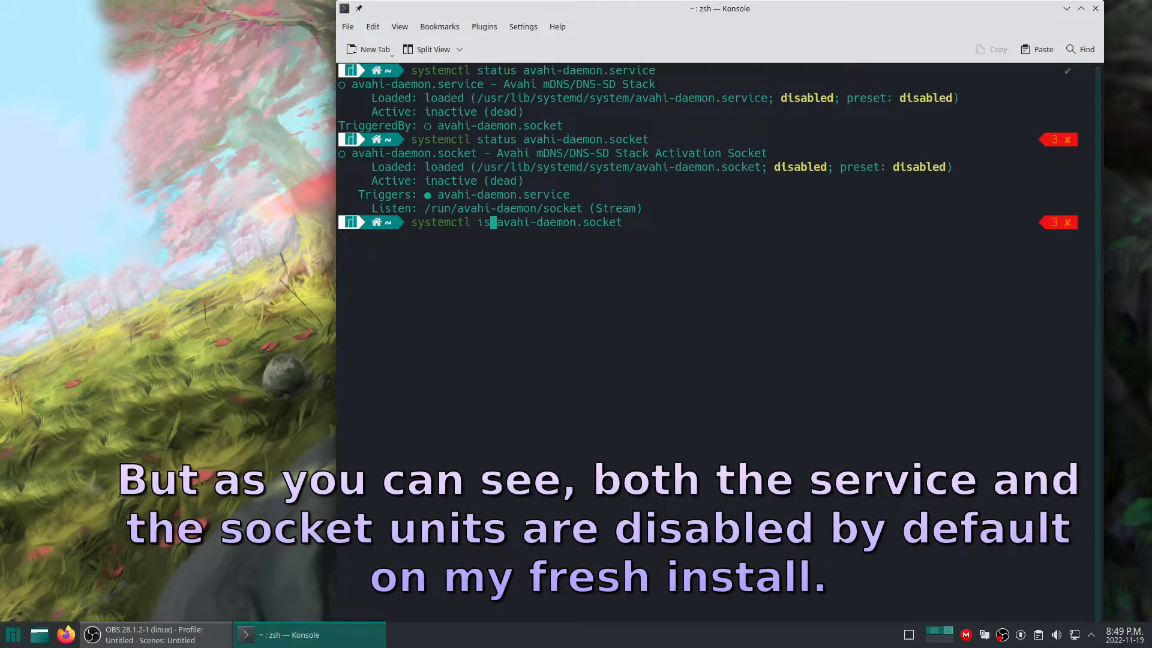
{"action": "type", "text": "abled"}
{"action": "key", "text": "Right"}
{"action": "key", "text": "Return"}
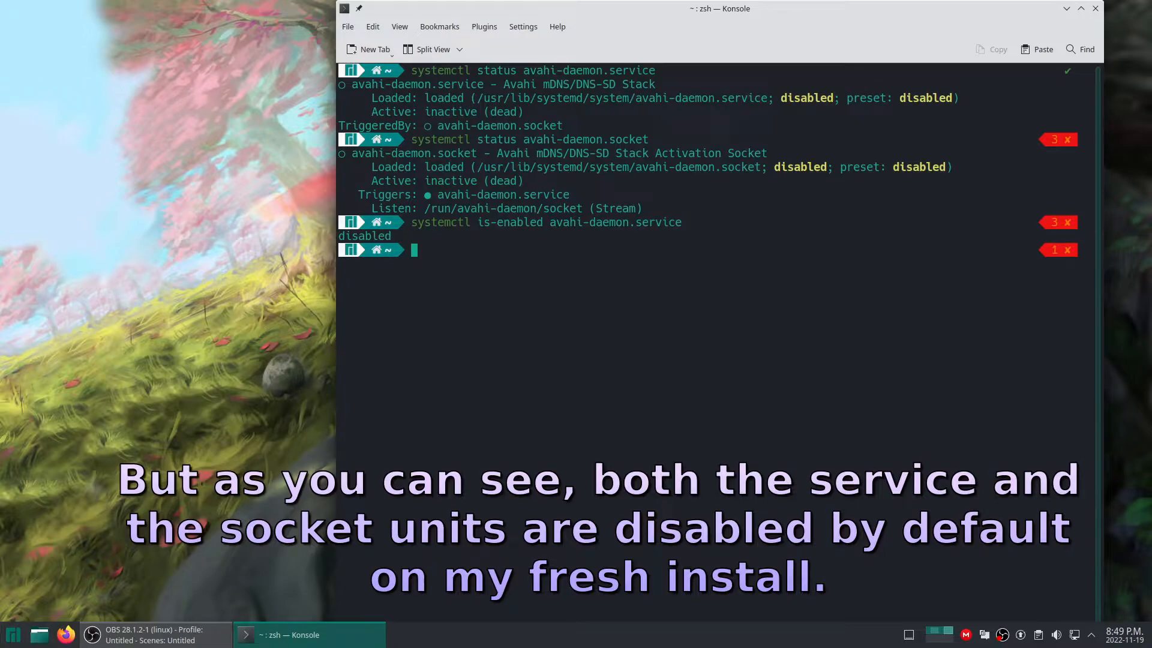
Run the is-enabled query for the socket unit: systemctl is-enabled avahi-daemon.socket
{"action": "key", "text": "Up"}
{"action": "key", "text": "Delete"}
{"action": "key", "text": "Delete"}
{"action": "key", "text": "Delete"}
{"action": "key", "text": "Delete"}
{"action": "key", "text": "Delete"}
{"action": "key", "text": "Delete"}
{"action": "type", "text": "ocket"}
{"action": "key", "text": "Return"}
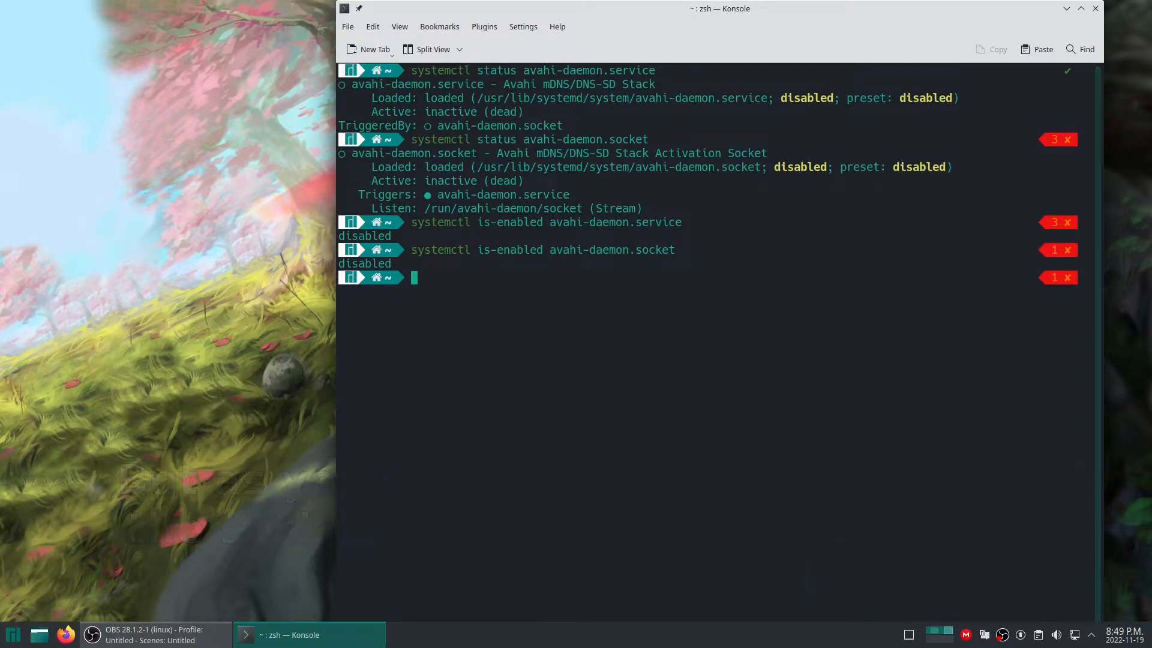
Launch Document Scanner and authorize its request to manage system services with the account password, showing the request's details
{"action": "key", "text": "super"}
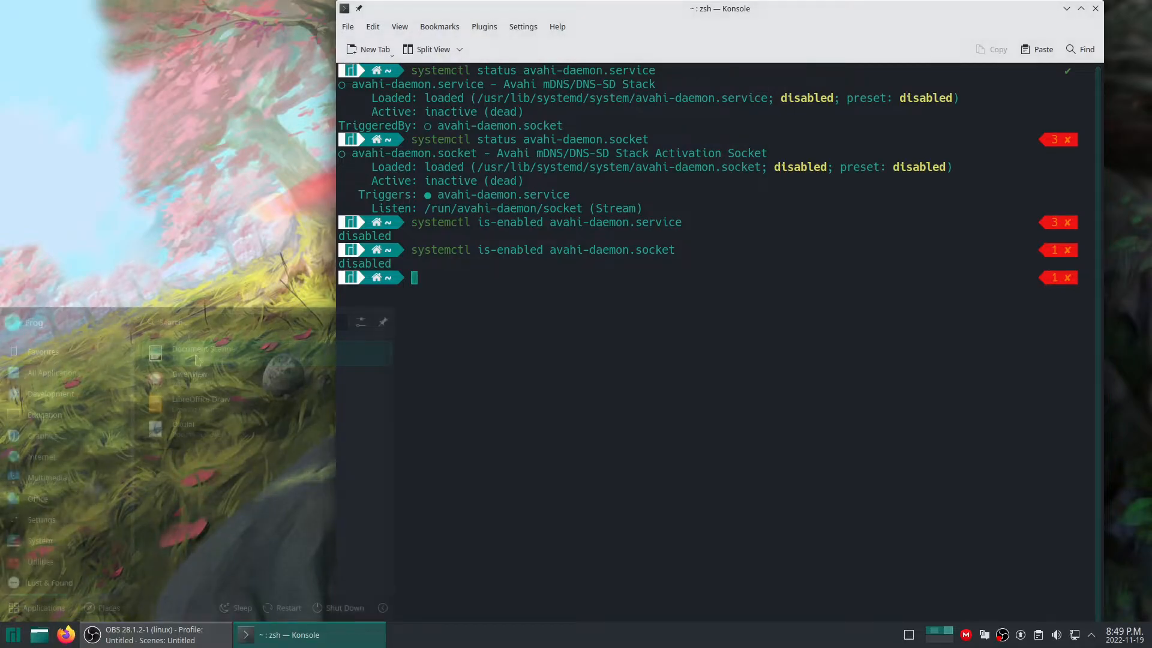
{"action": "left_click", "coordinate": [196, 354]}
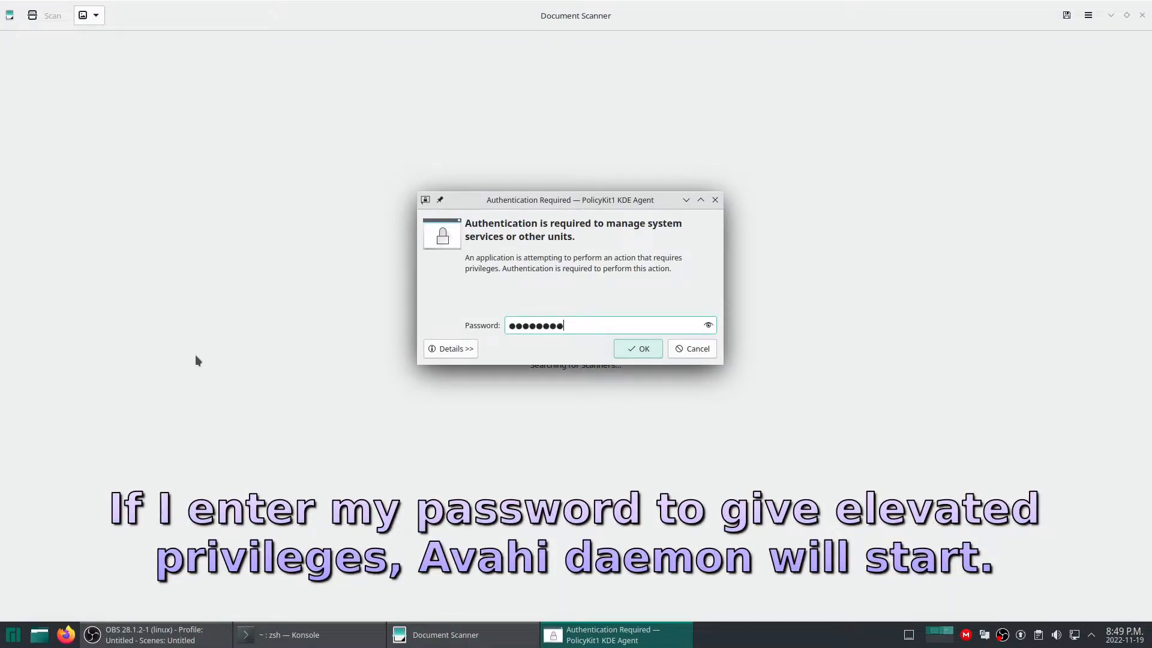
{"action": "left_click", "coordinate": [427, 353]}
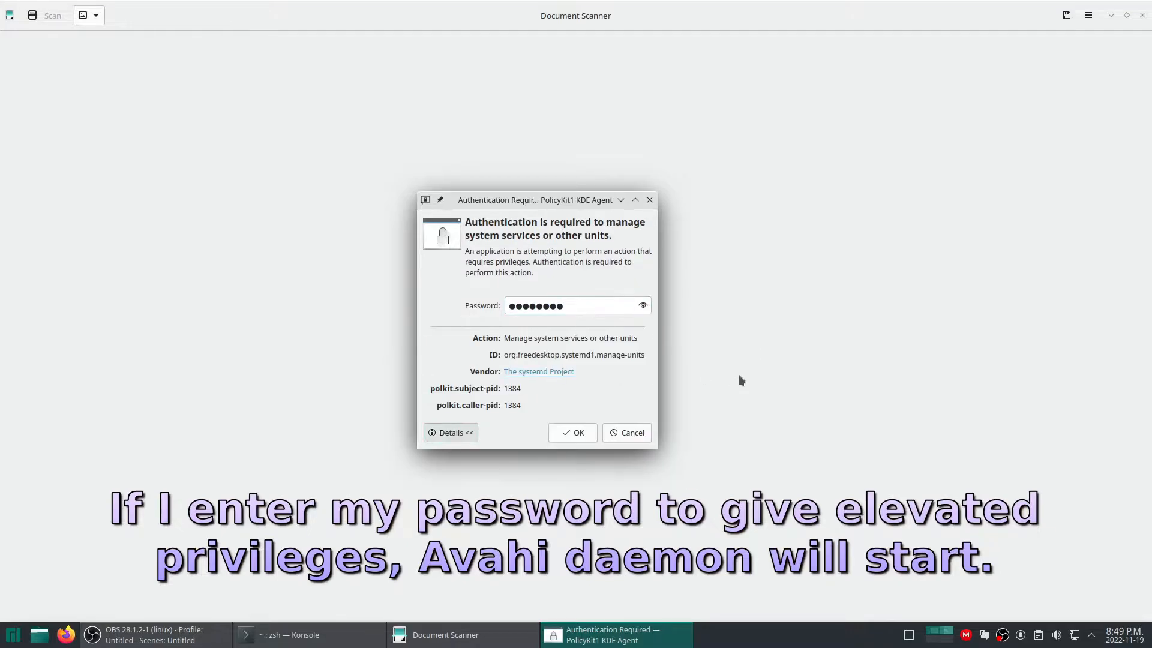
{"action": "left_click", "coordinate": [574, 440]}
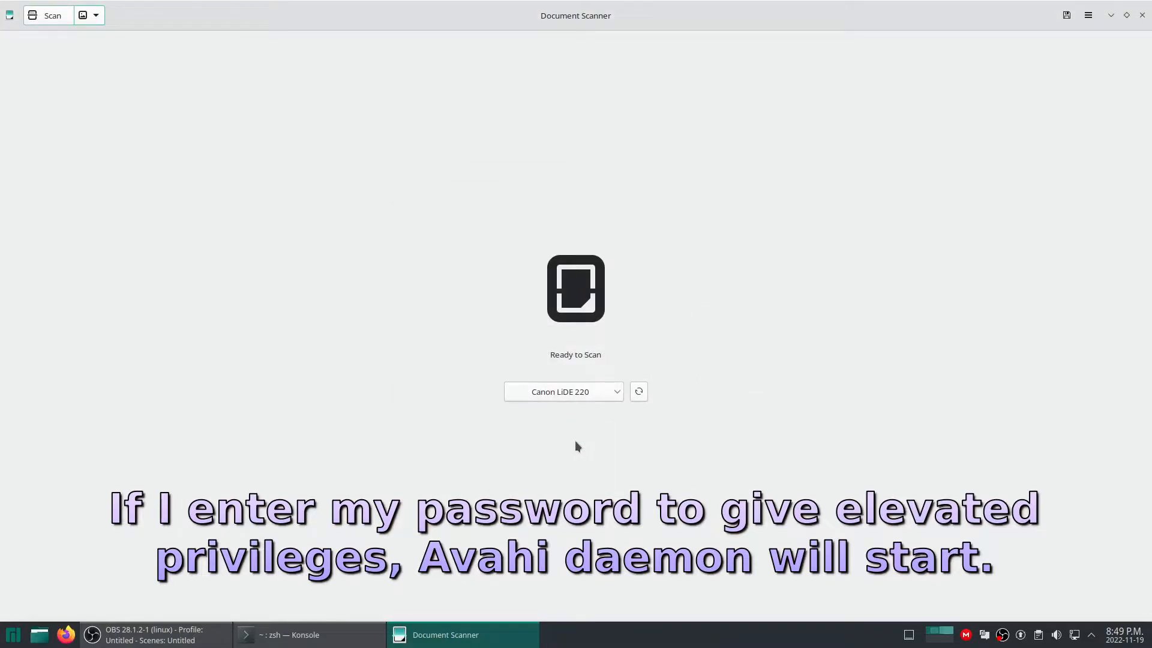
Switch back to Konsole and rerun systemctl is-enabled avahi-daemon.service
{"action": "key", "text": "alt+Tab"}
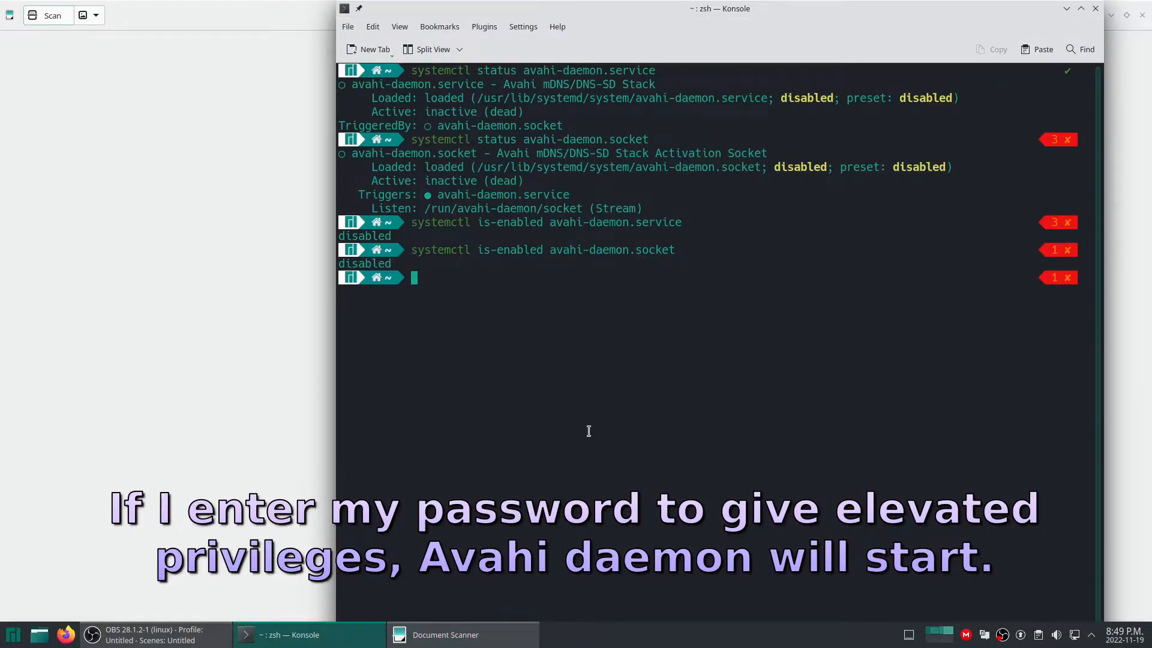
{"action": "key", "text": "Up"}
{"action": "key", "text": "Up"}
{"action": "key", "text": "Return"}
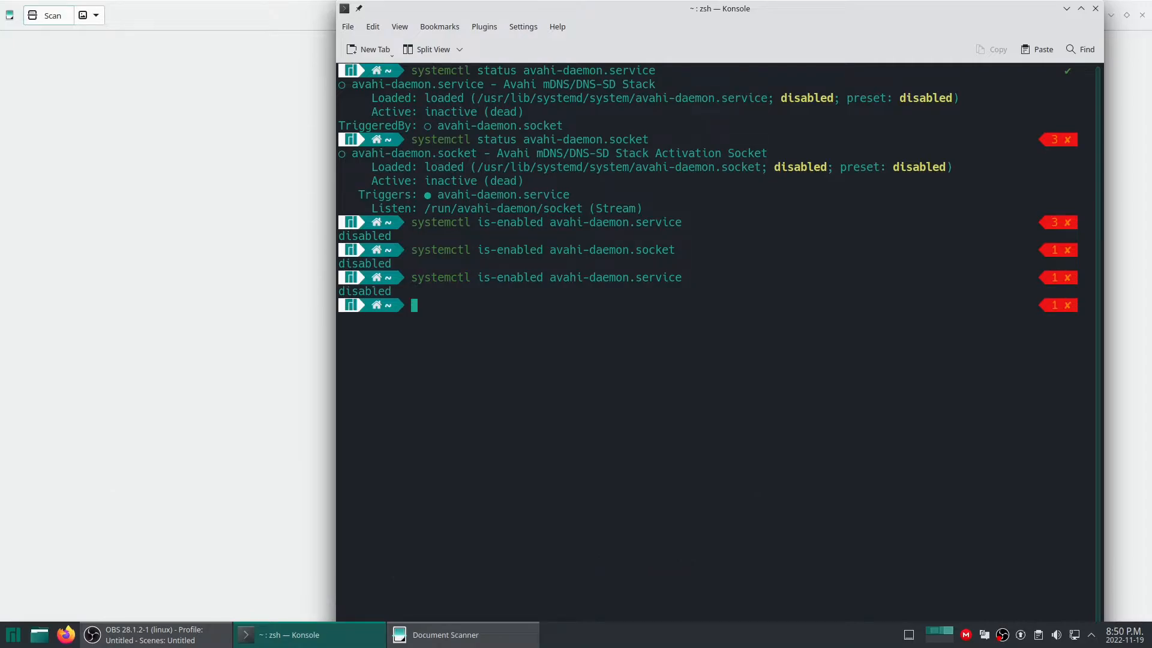
Rerun systemctl is-enabled avahi-daemon.socket
{"action": "key", "text": "Up"}
{"action": "key", "text": "Up"}
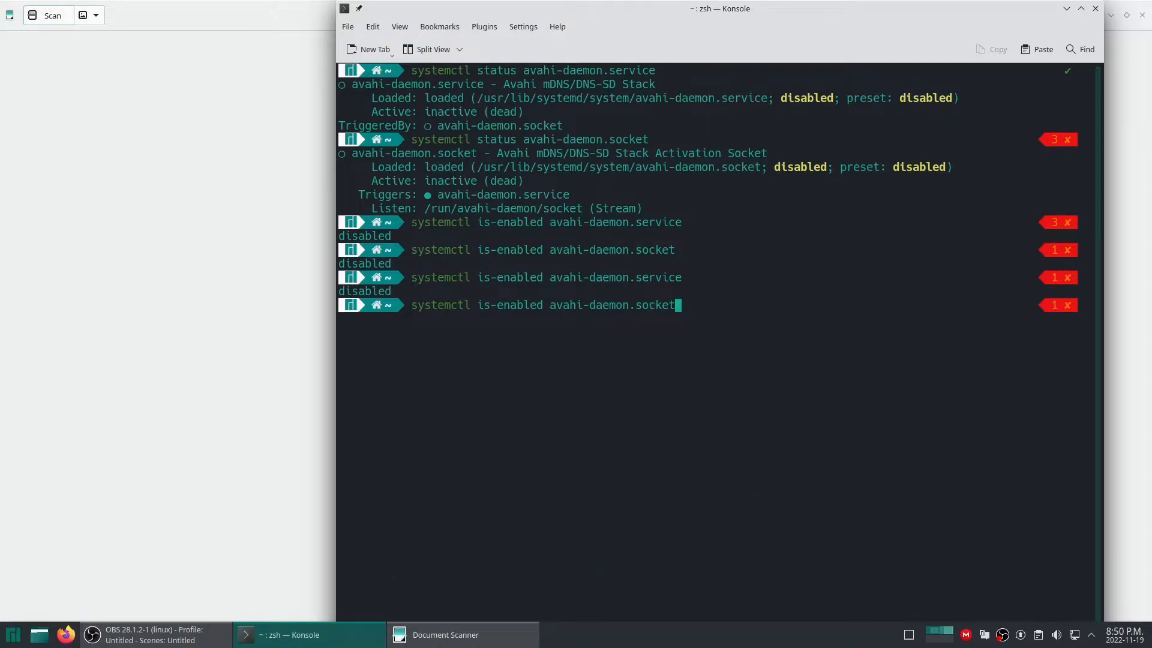
{"action": "key", "text": "Return"}
Check the current state of both Avahi units with systemctl status avahi-daemon.service and systemctl status avahi-daemon.socket
{"action": "type", "text": "sy"}
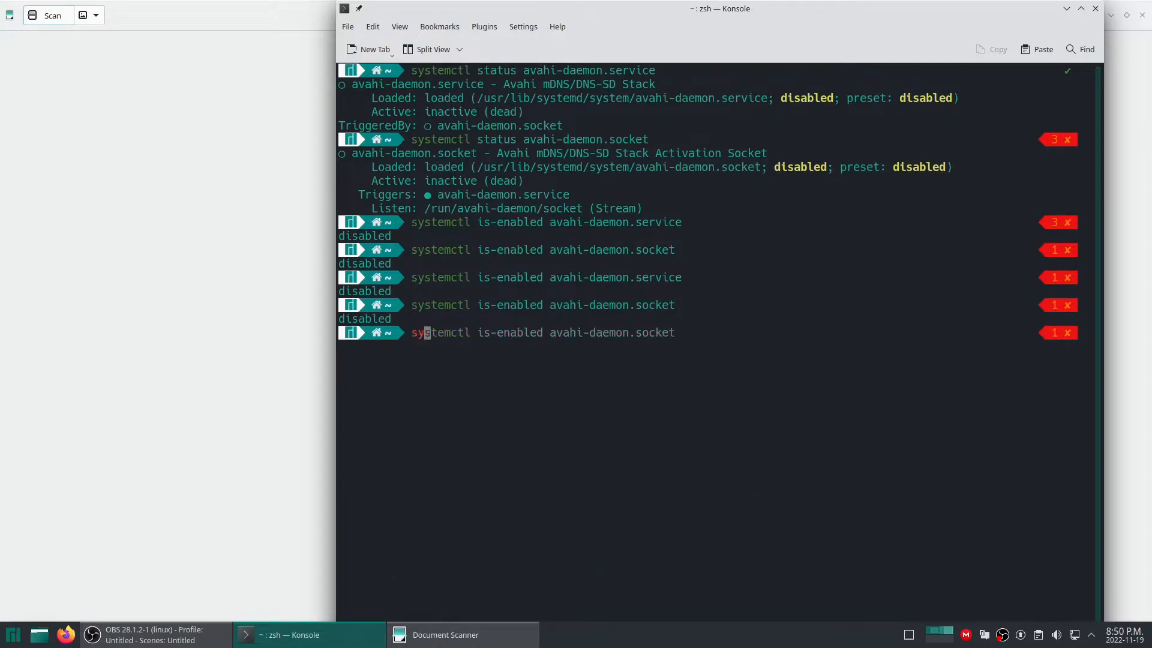
{"action": "type", "text": "stemctl status"}
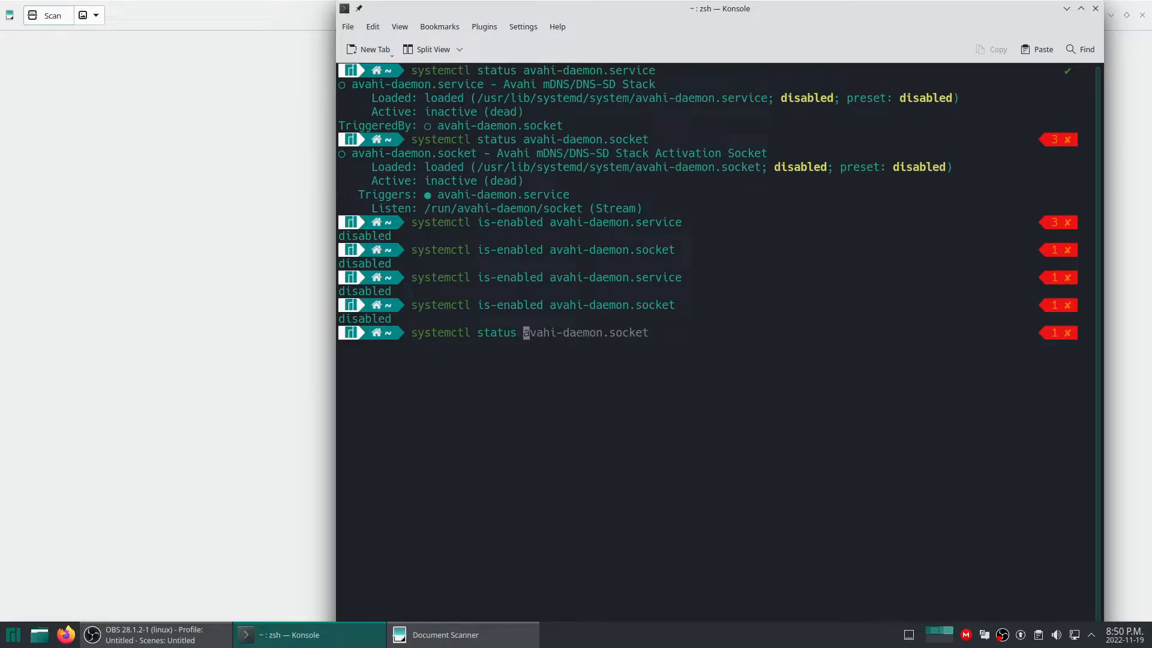
{"action": "type", "text": "n.service"}
{"action": "key", "text": "Return"}
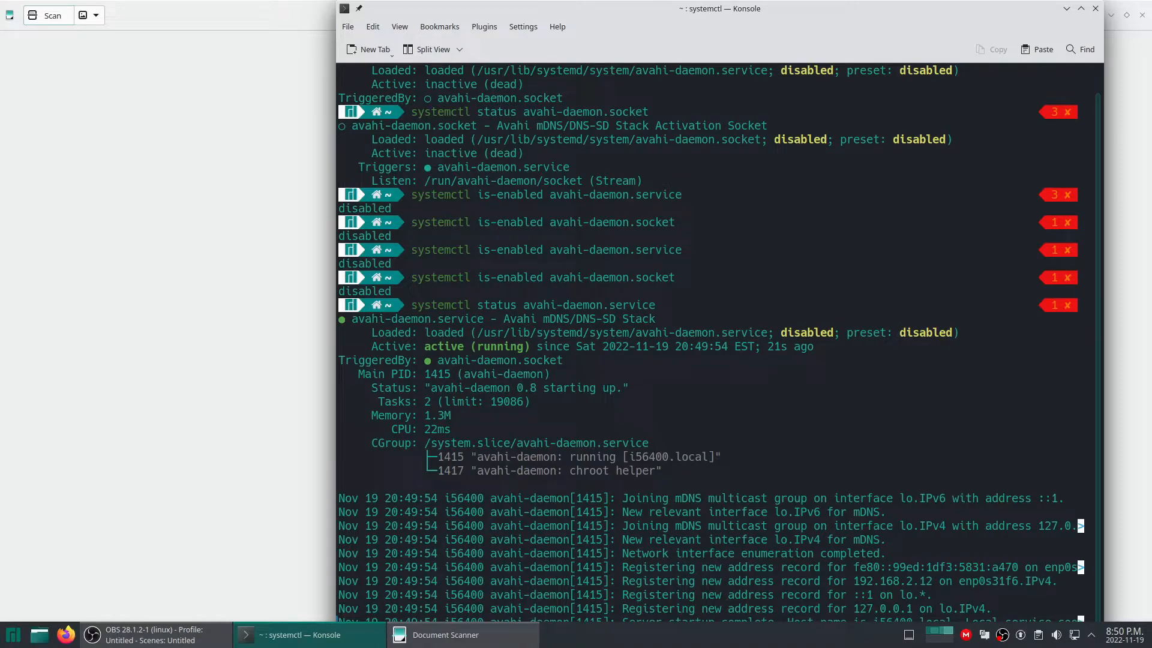
{"action": "type", "text": "ocket"}
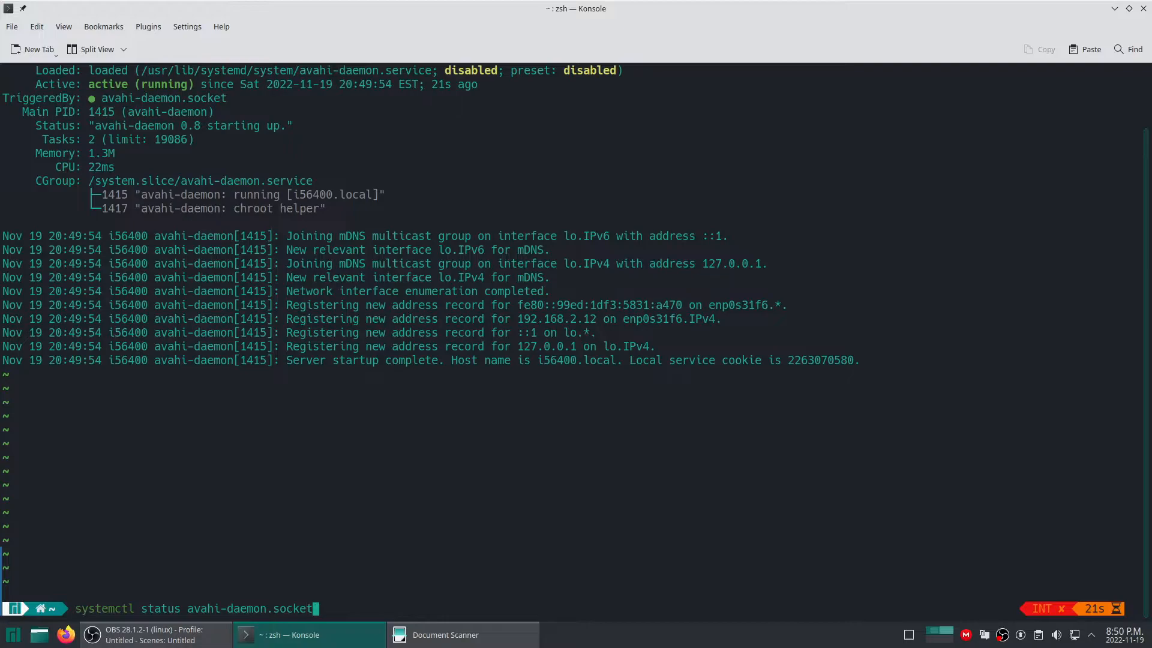
{"action": "key", "text": "Return"}
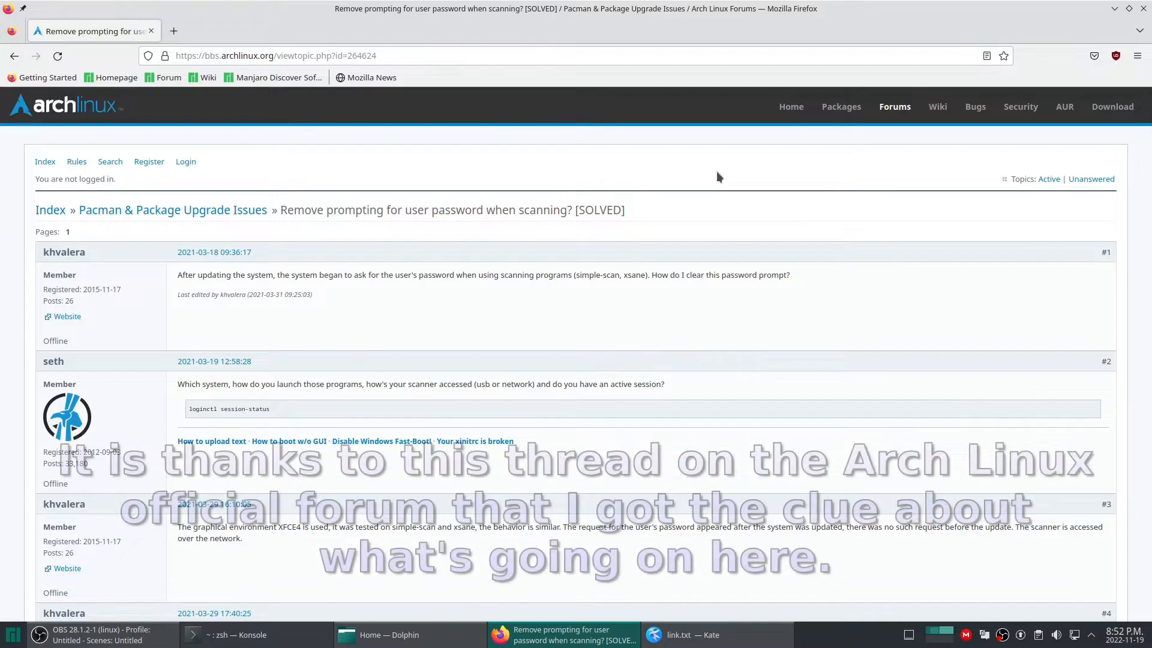
Read the Arch Linux forum thread about the scanning password prompt through to the solution in its final post
{"action": "scroll", "coordinate": [717, 175], "scroll_direction": "down", "scroll_amount": 3}
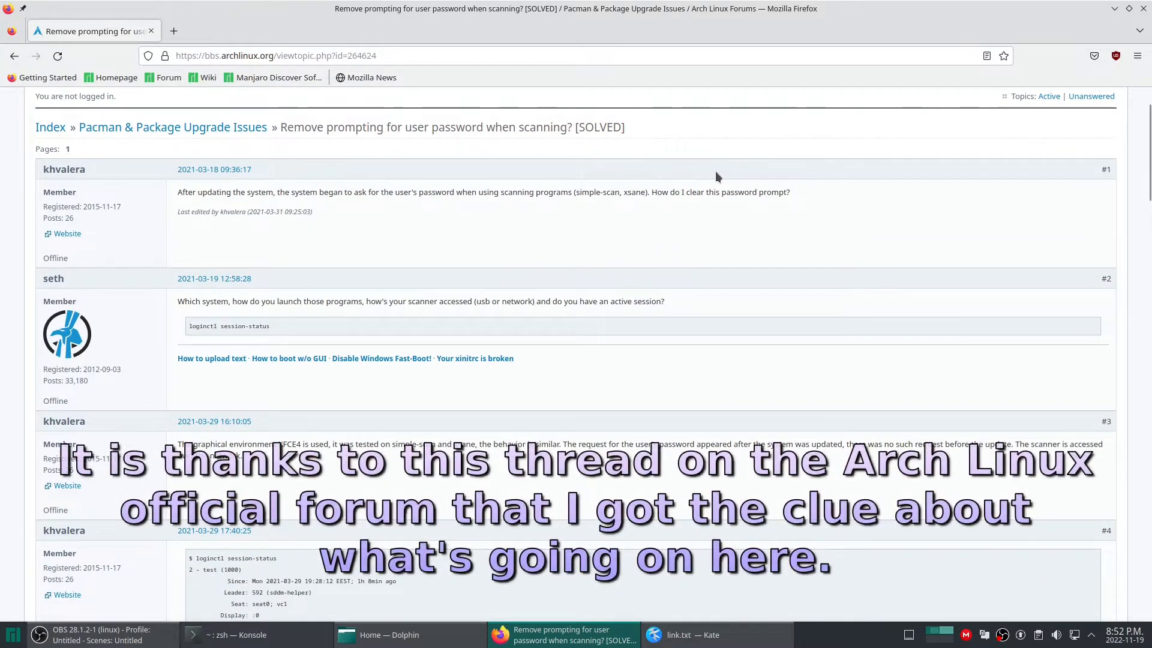
{"action": "scroll", "coordinate": [703, 183], "scroll_direction": "down", "scroll_amount": 15}
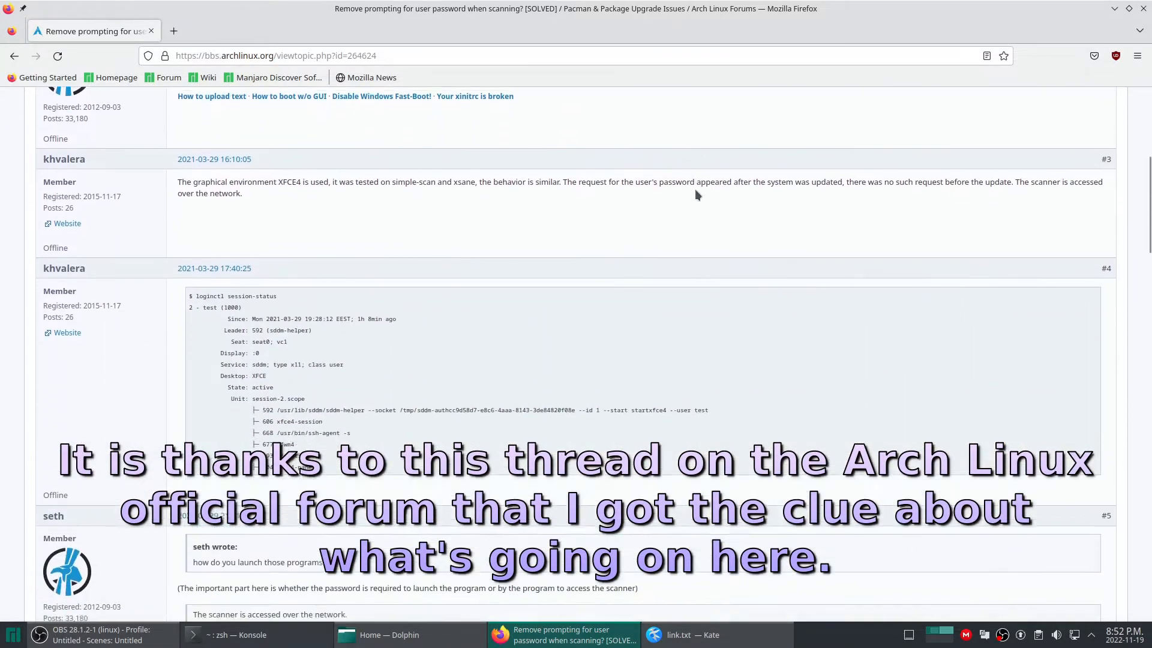
{"action": "scroll", "coordinate": [696, 187], "scroll_direction": "down", "scroll_amount": 10}
{"action": "scroll", "coordinate": [689, 210], "scroll_direction": "up", "scroll_amount": 3}
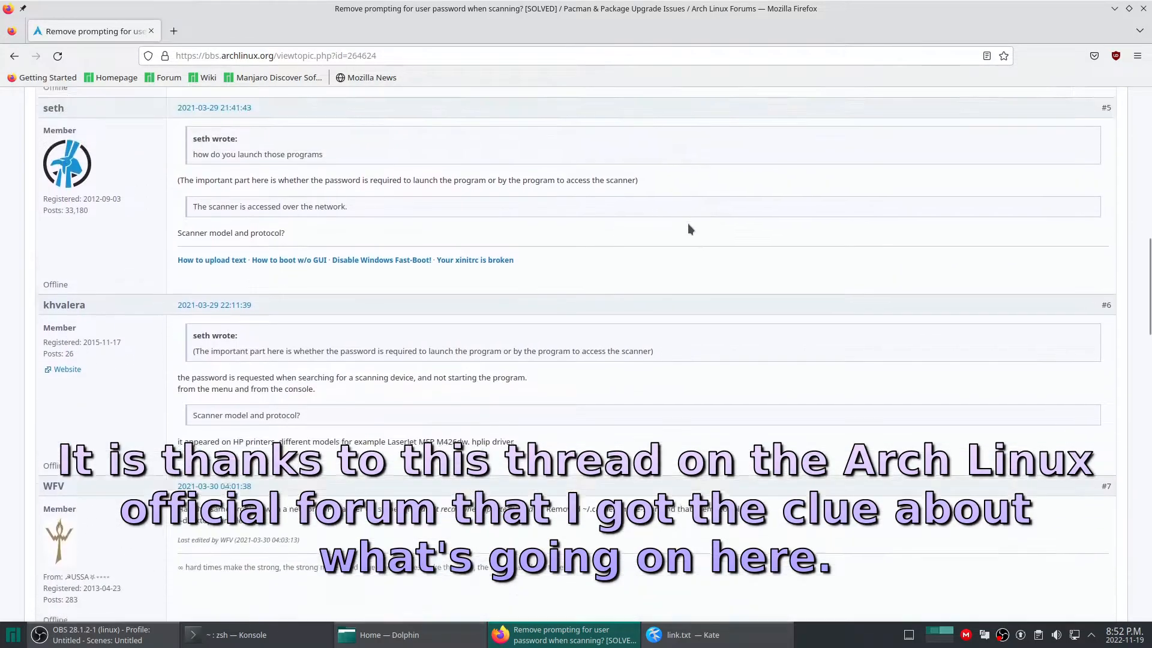
{"action": "scroll", "coordinate": [681, 246], "scroll_direction": "down", "scroll_amount": 20}
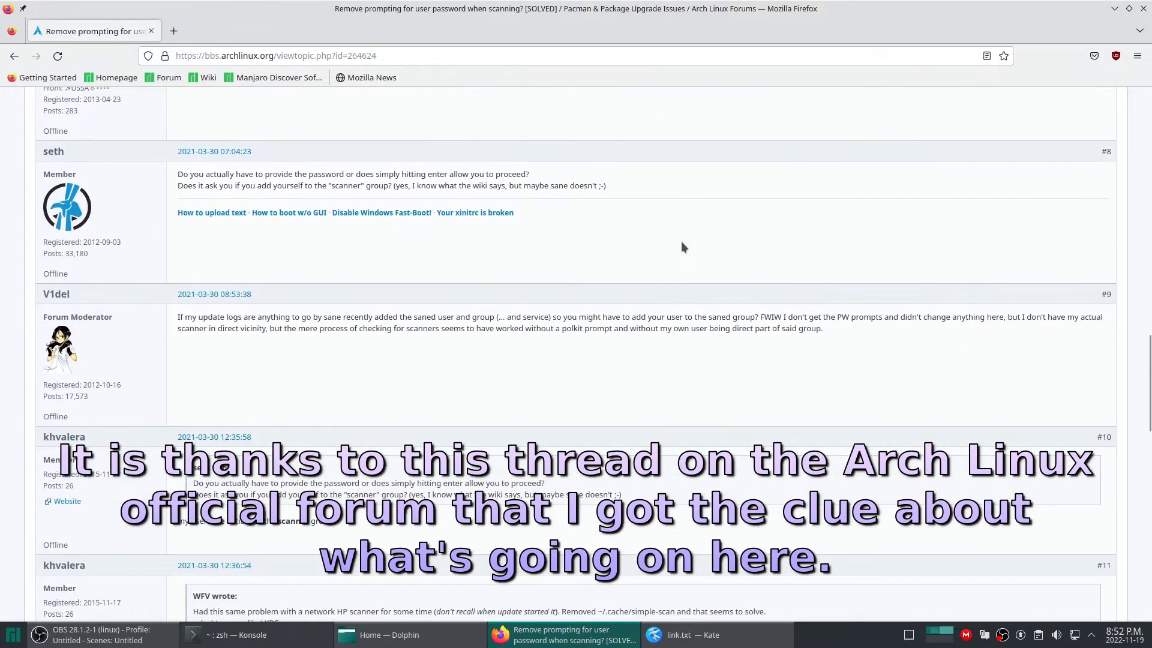
{"action": "scroll", "coordinate": [682, 246], "scroll_direction": "down", "scroll_amount": 20}
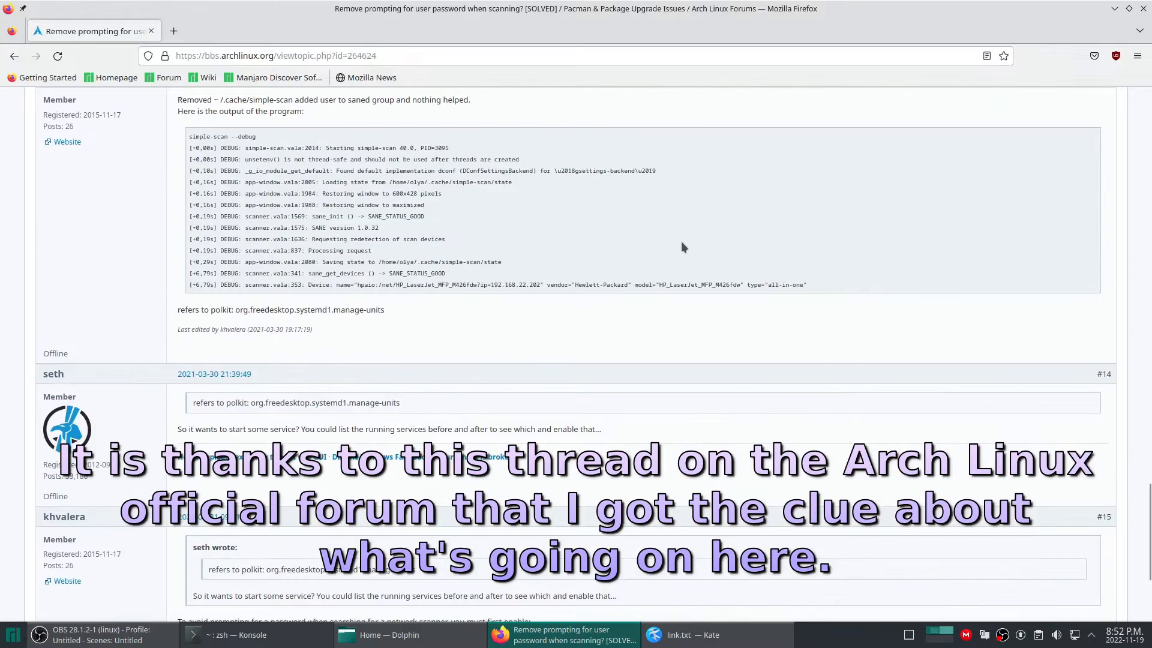
{"action": "scroll", "coordinate": [682, 241], "scroll_direction": "up", "scroll_amount": 6}
{"action": "scroll", "coordinate": [681, 241], "scroll_direction": "down", "scroll_amount": 5}
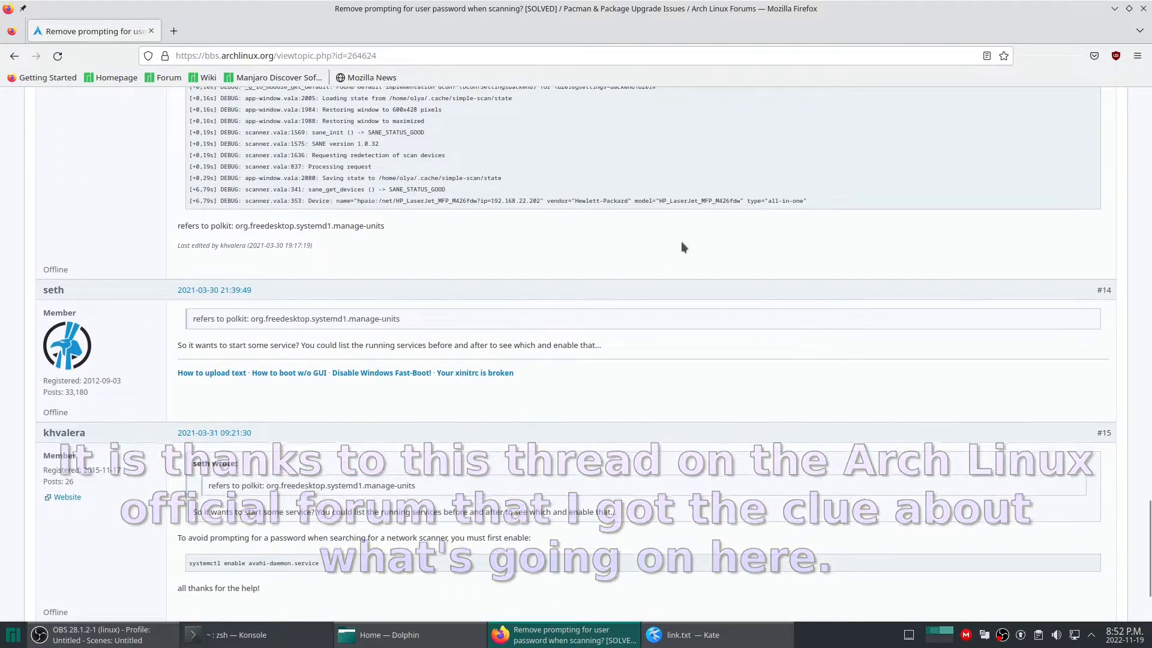
{"action": "scroll", "coordinate": [682, 242], "scroll_direction": "down", "scroll_amount": 5}
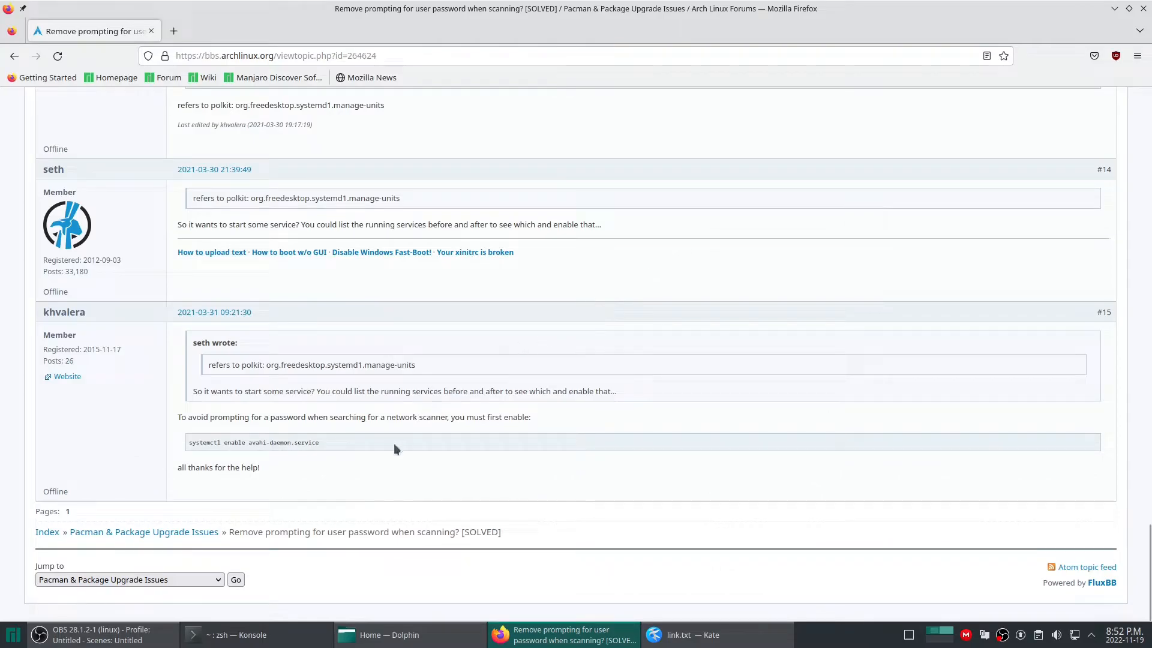
{"action": "scroll", "coordinate": [301, 462], "scroll_direction": "up", "scroll_amount": 11}
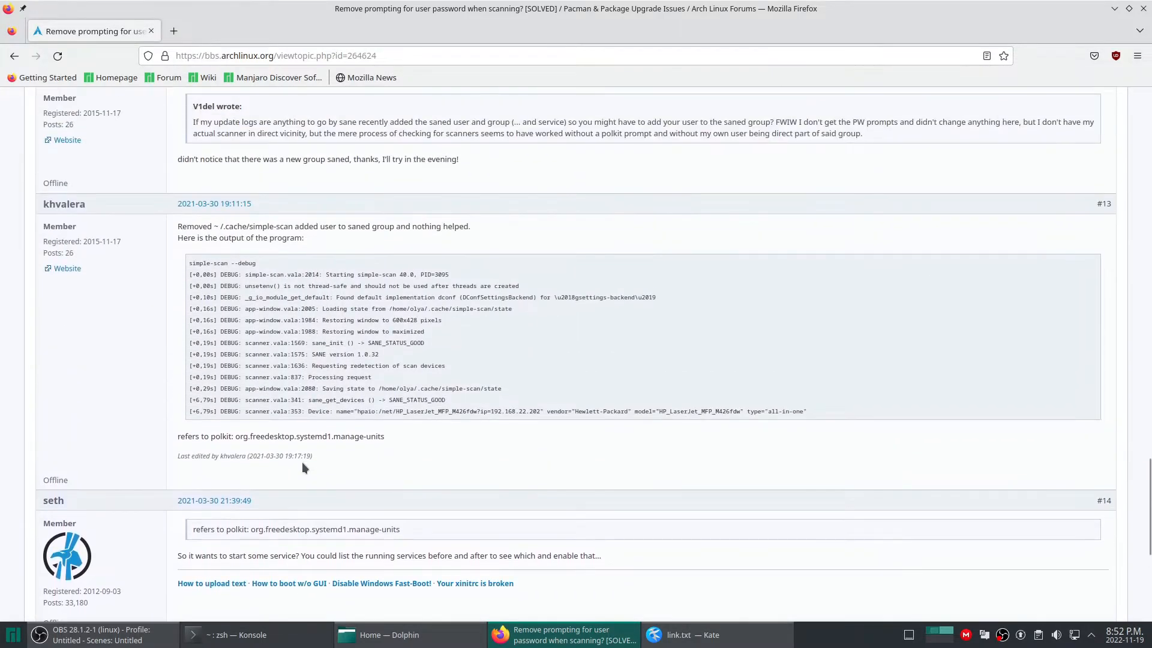
{"action": "scroll", "coordinate": [301, 462], "scroll_direction": "down", "scroll_amount": 11}
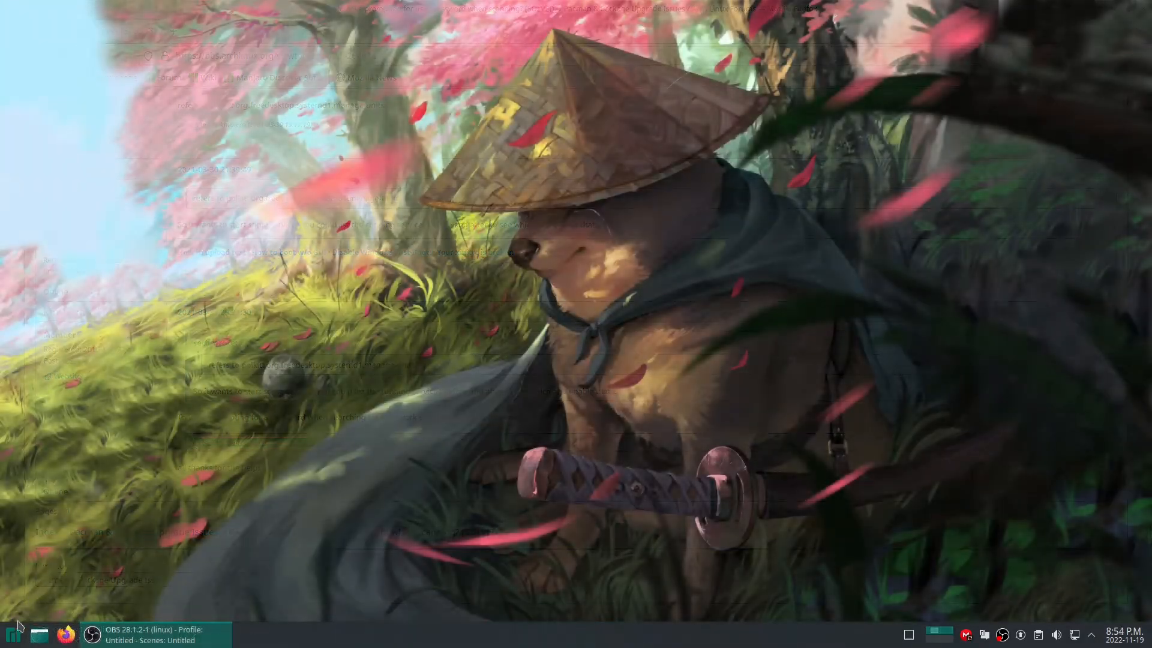
Open the Systemd page of System Settings and maximize the window
{"action": "left_click", "coordinate": [13, 635]}
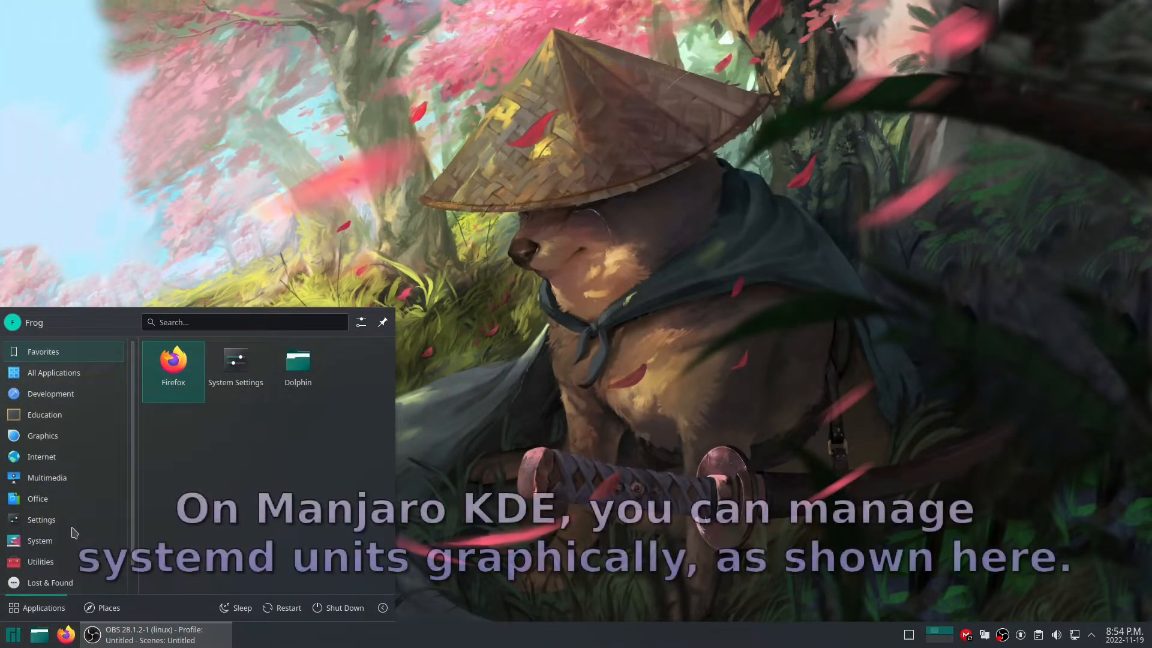
{"action": "mouse_move", "coordinate": [41, 519]}
{"action": "left_click", "coordinate": [213, 462]}
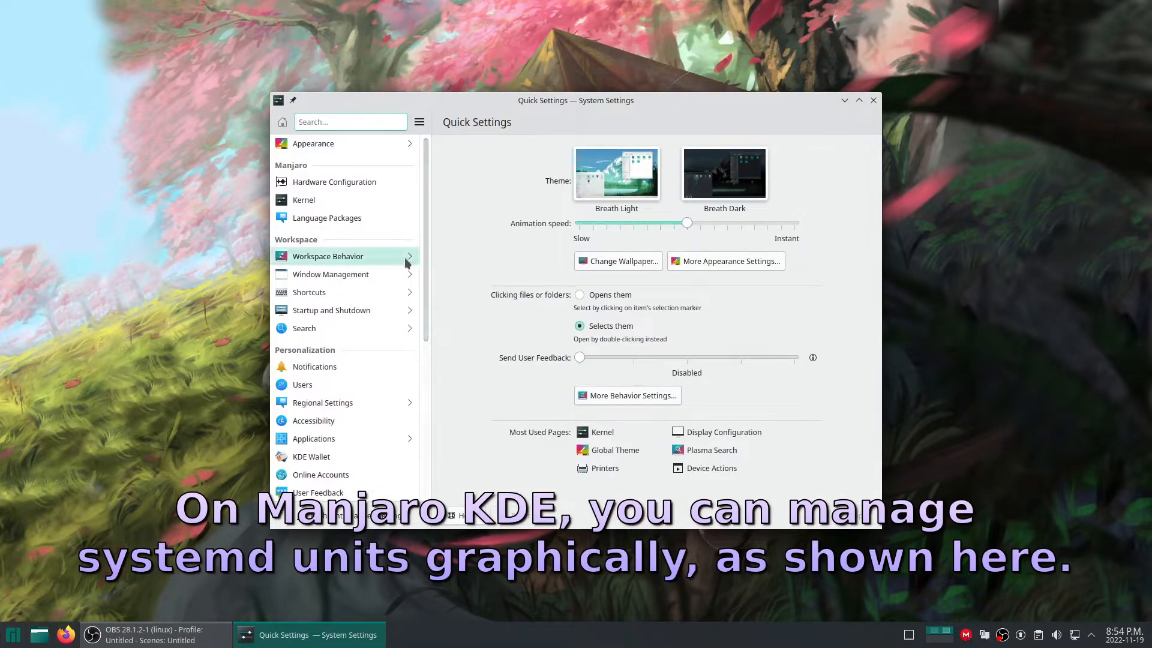
{"action": "scroll", "coordinate": [396, 261], "scroll_direction": "down", "scroll_amount": 6}
{"action": "left_click", "coordinate": [357, 481]}
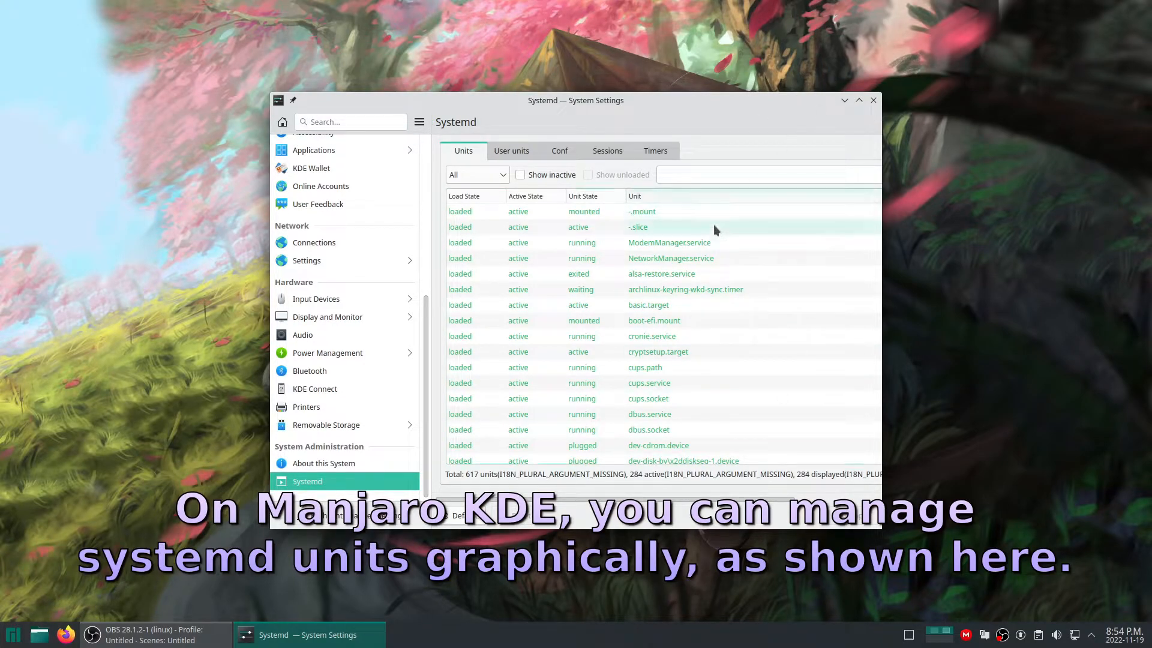
{"action": "left_click", "coordinate": [858, 100]}
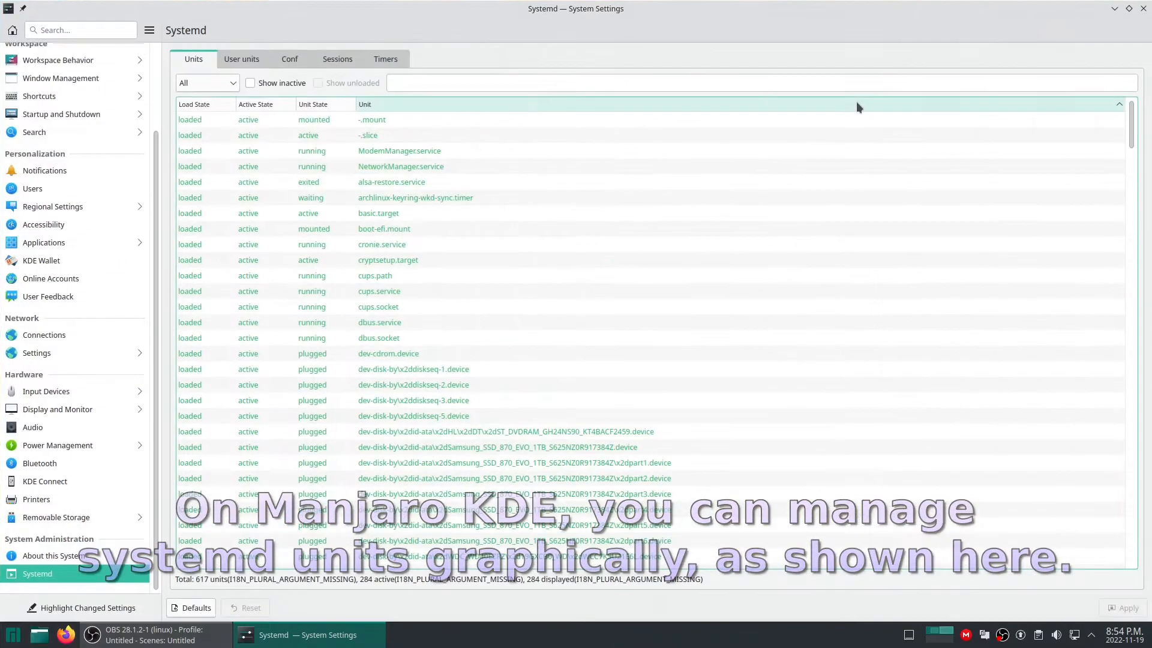
Filter the systemd unit list to Services and include both inactive and unloaded units
{"action": "left_click", "coordinate": [250, 83]}
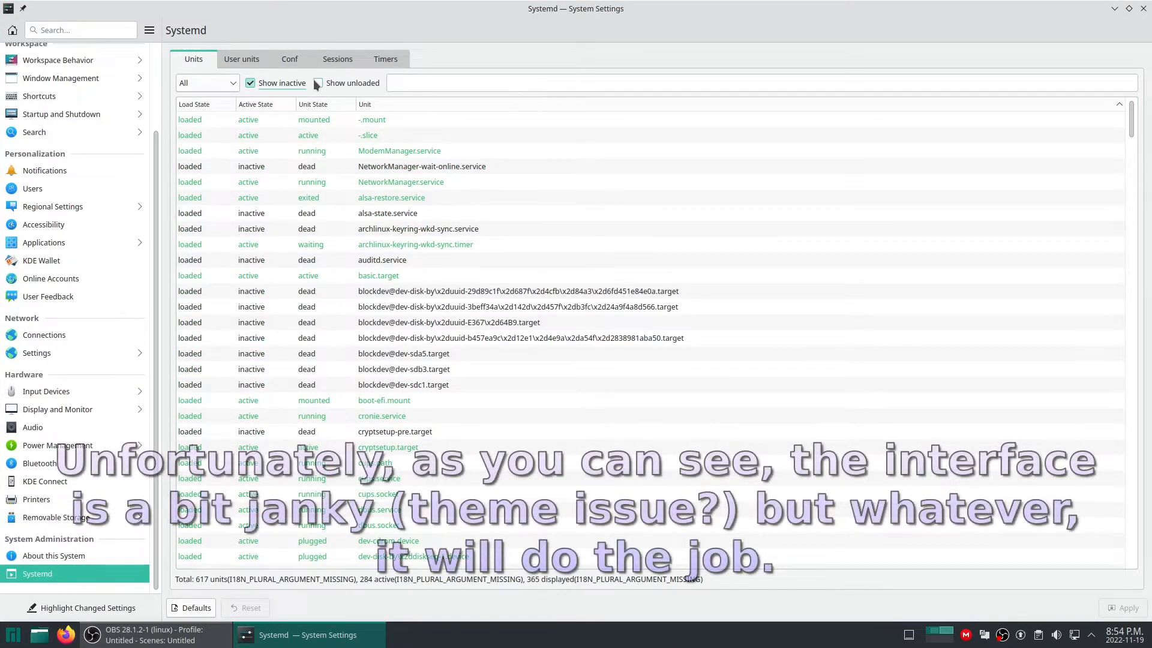
{"action": "left_click", "coordinate": [318, 83]}
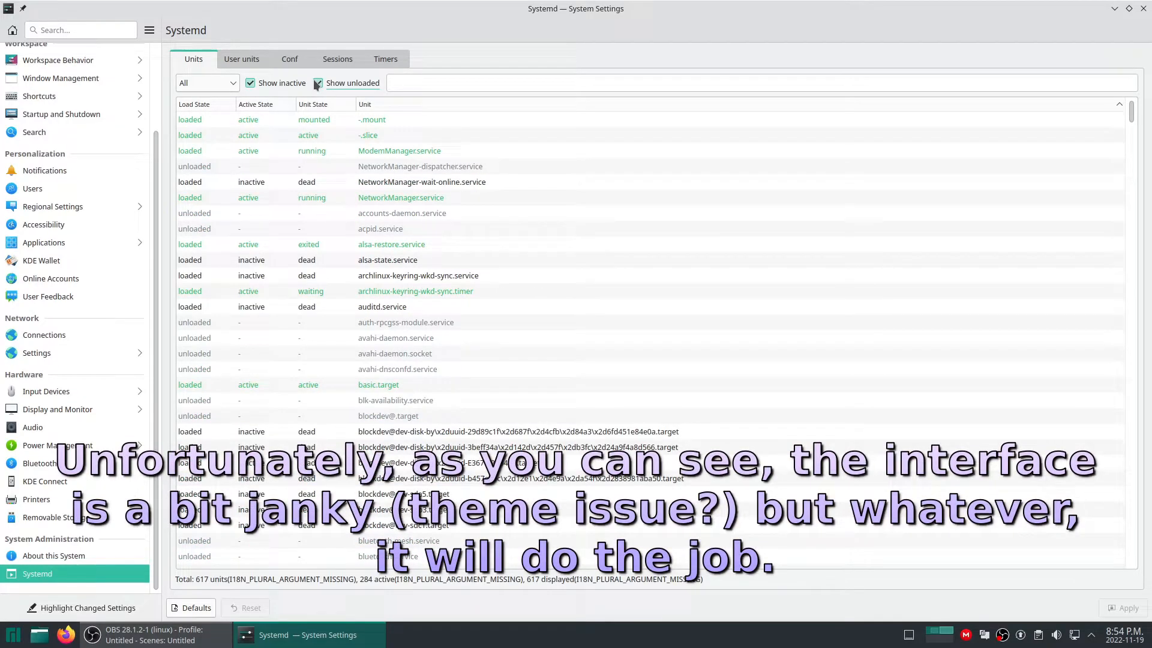
{"action": "left_click", "coordinate": [317, 84]}
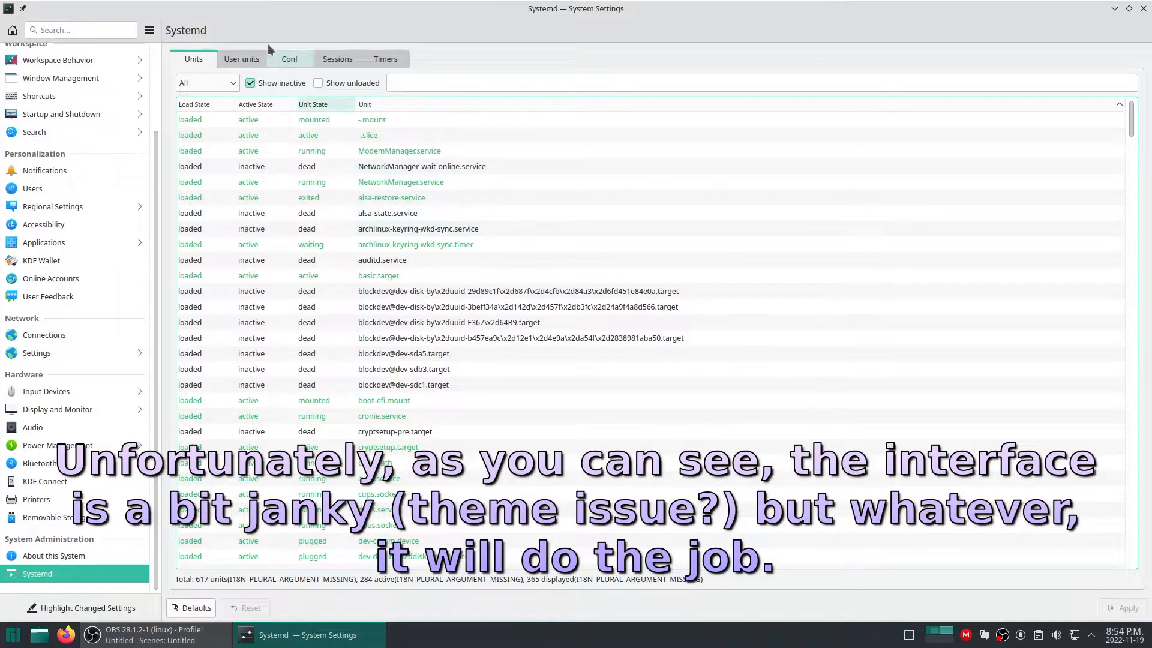
{"action": "left_click", "coordinate": [233, 89]}
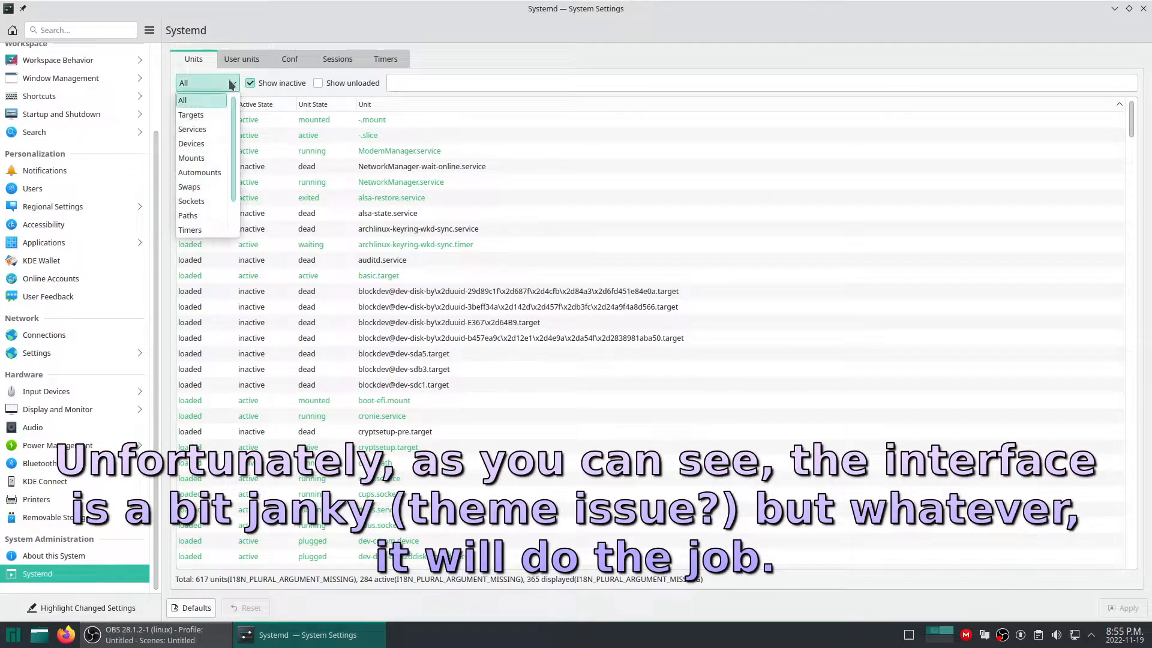
{"action": "left_click", "coordinate": [214, 126]}
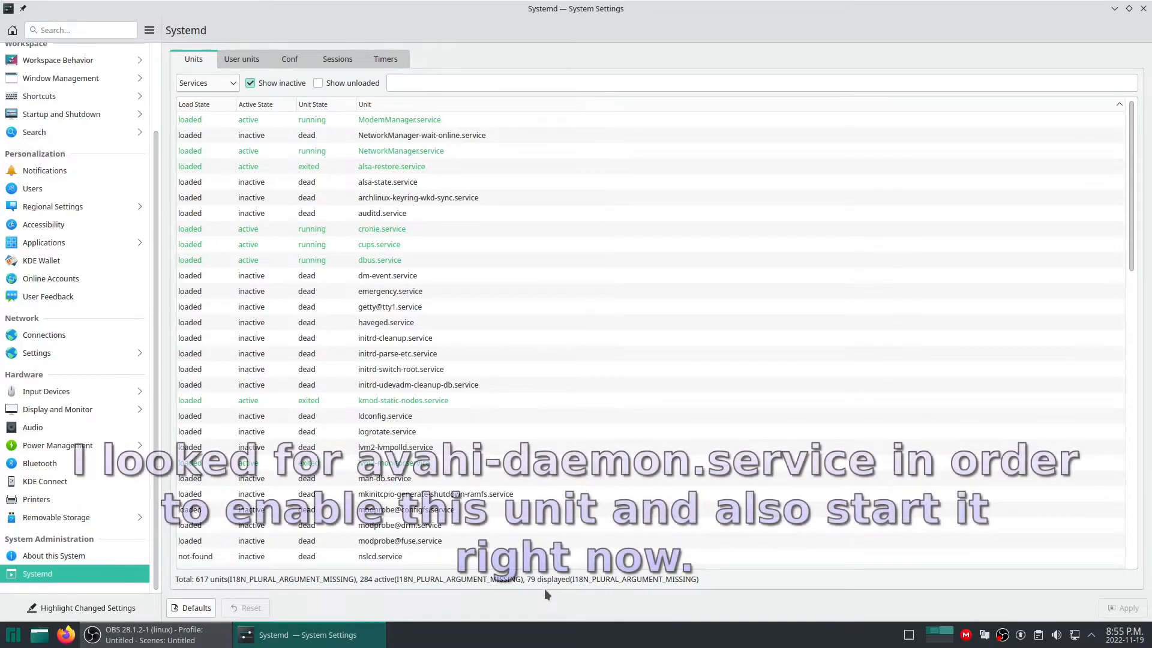
{"action": "scroll", "coordinate": [563, 490], "scroll_direction": "down", "scroll_amount": 4}
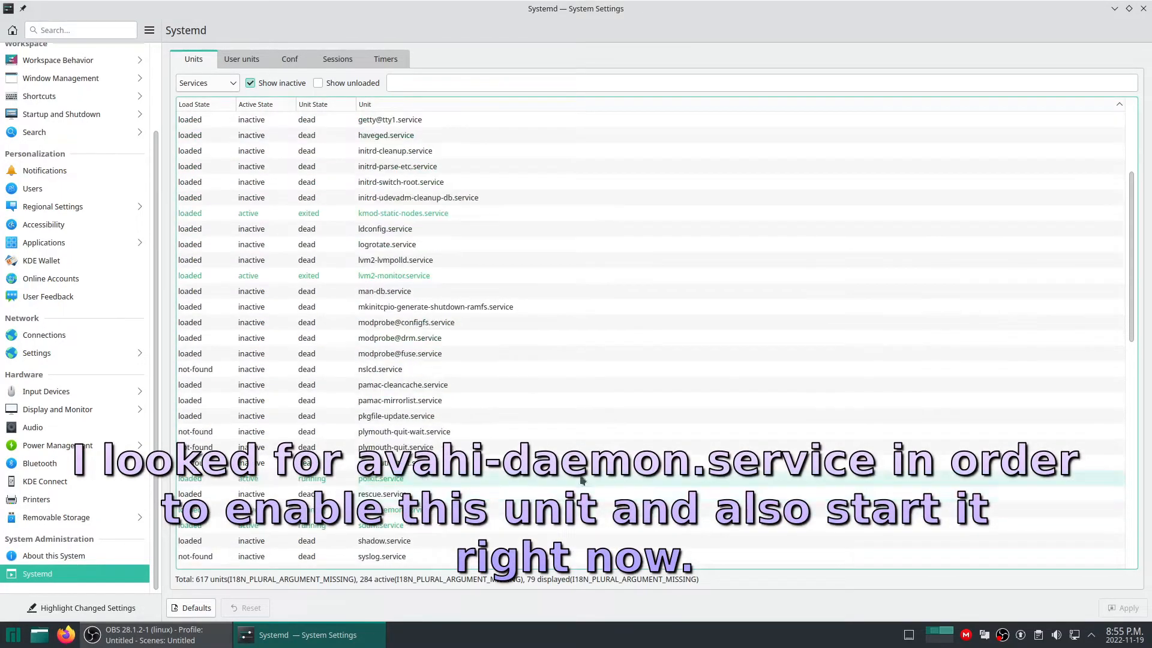
{"action": "scroll", "coordinate": [539, 456], "scroll_direction": "up", "scroll_amount": 4}
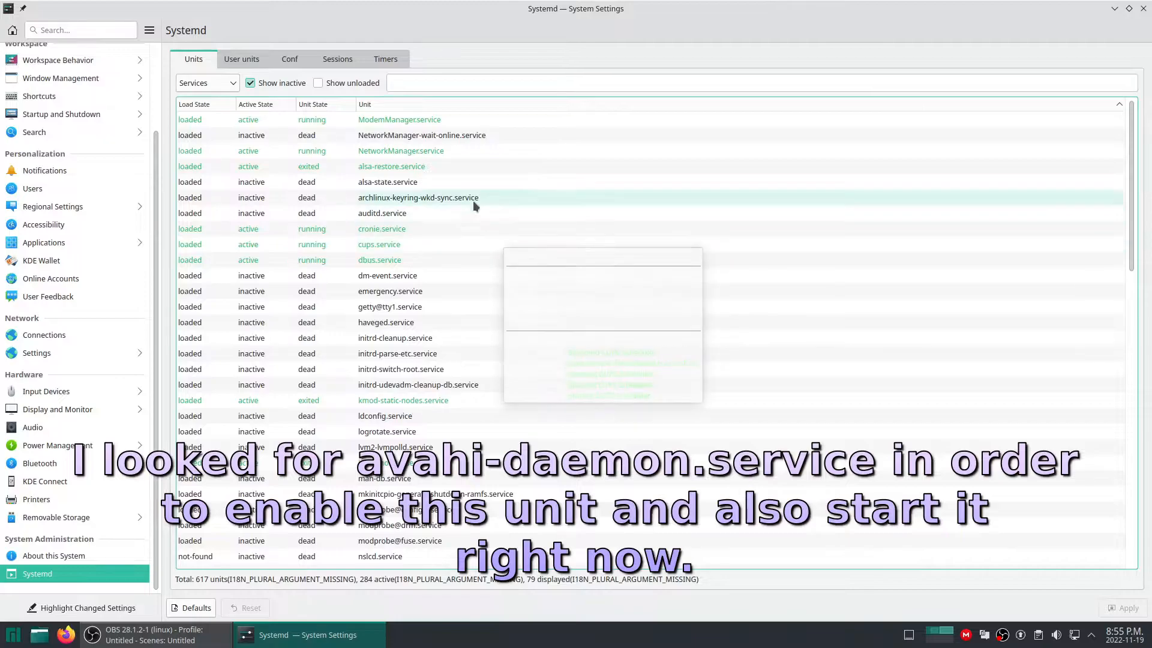
{"action": "left_click", "coordinate": [332, 83]}
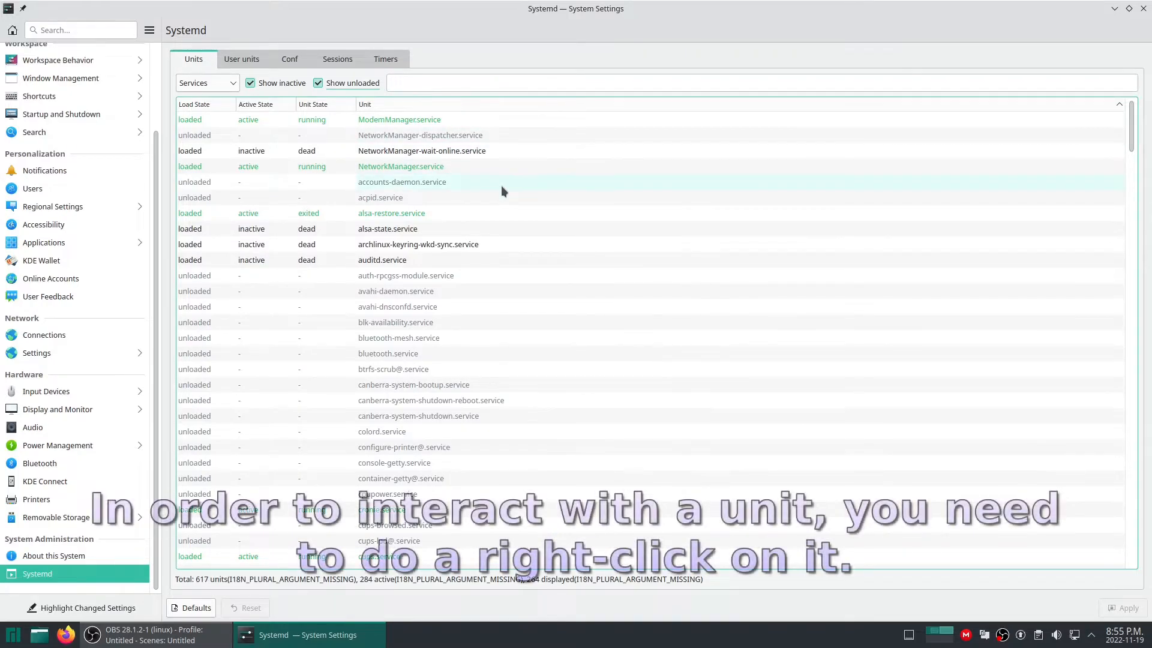
Enable the avahi-daemon.service unit, check the authentication request's details, and authorize it with the account password
{"action": "right_click", "coordinate": [490, 202]}
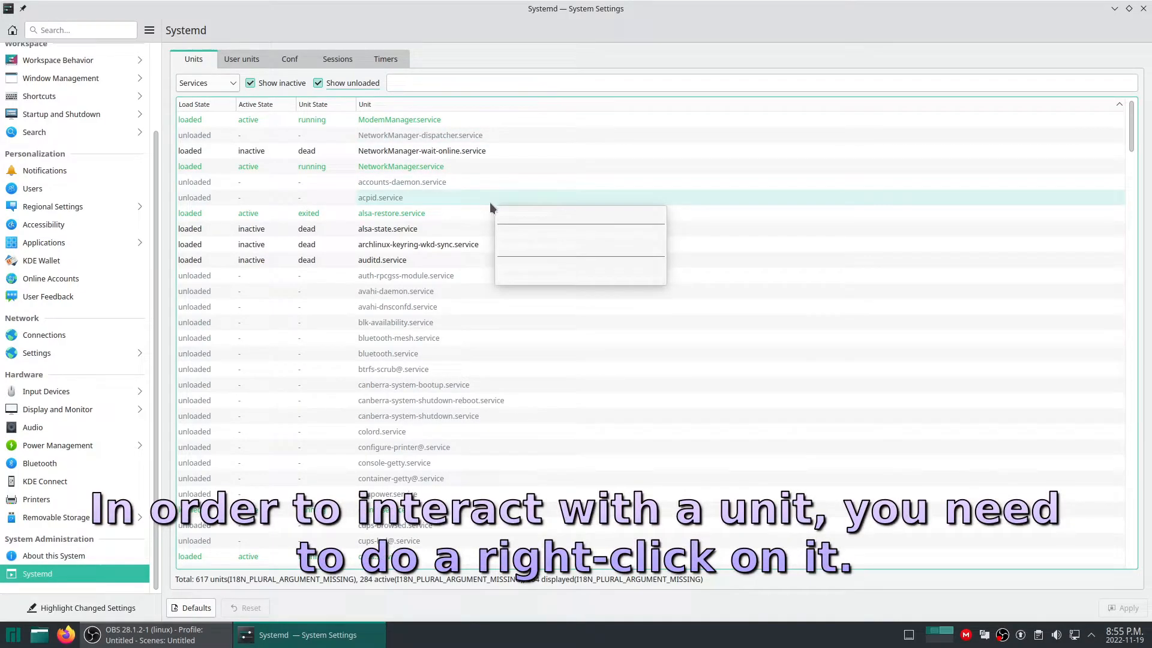
{"action": "right_click", "coordinate": [428, 292]}
{"action": "left_click", "coordinate": [427, 290]}
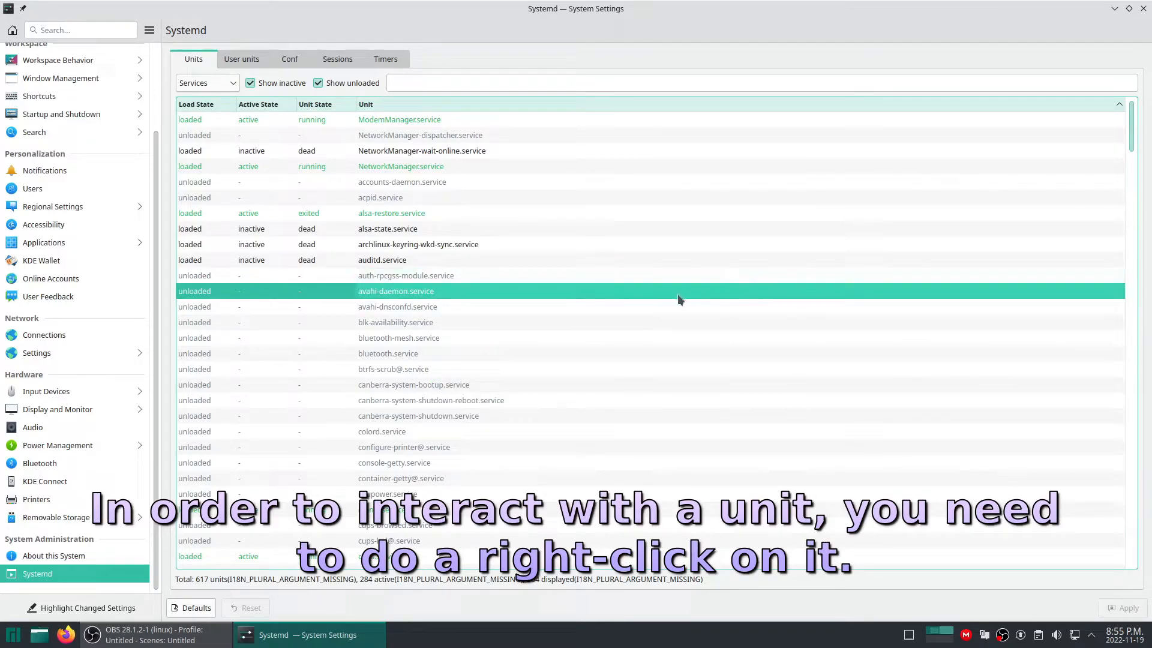
{"action": "mouse_move", "coordinate": [677, 295]}
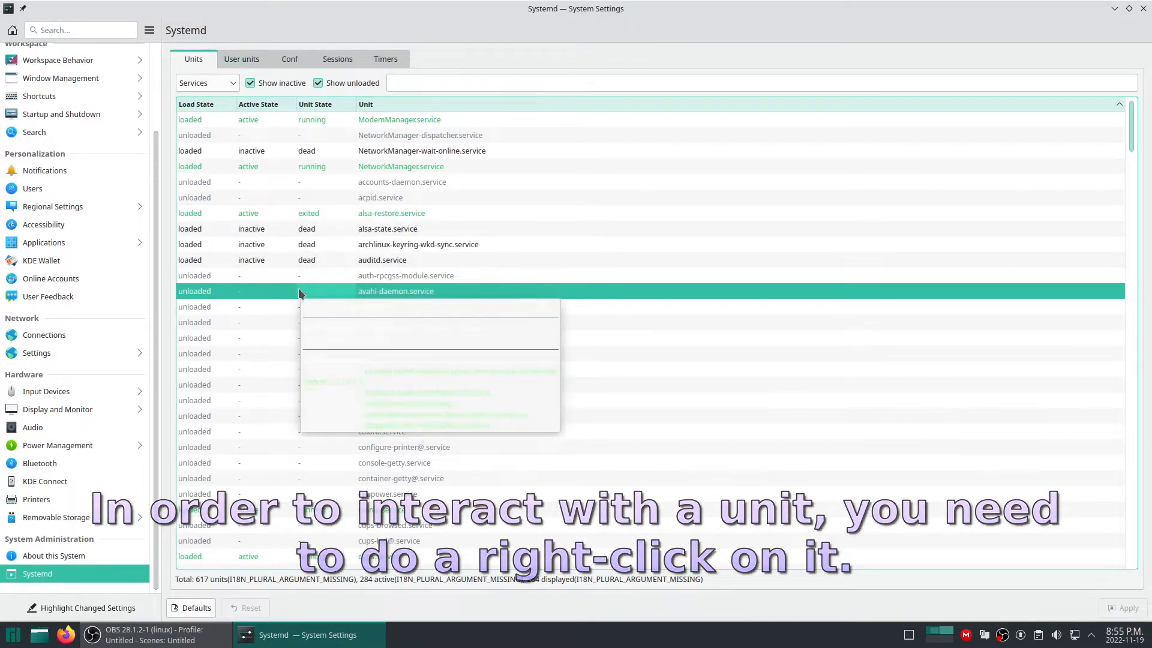
{"action": "right_click", "coordinate": [318, 292]}
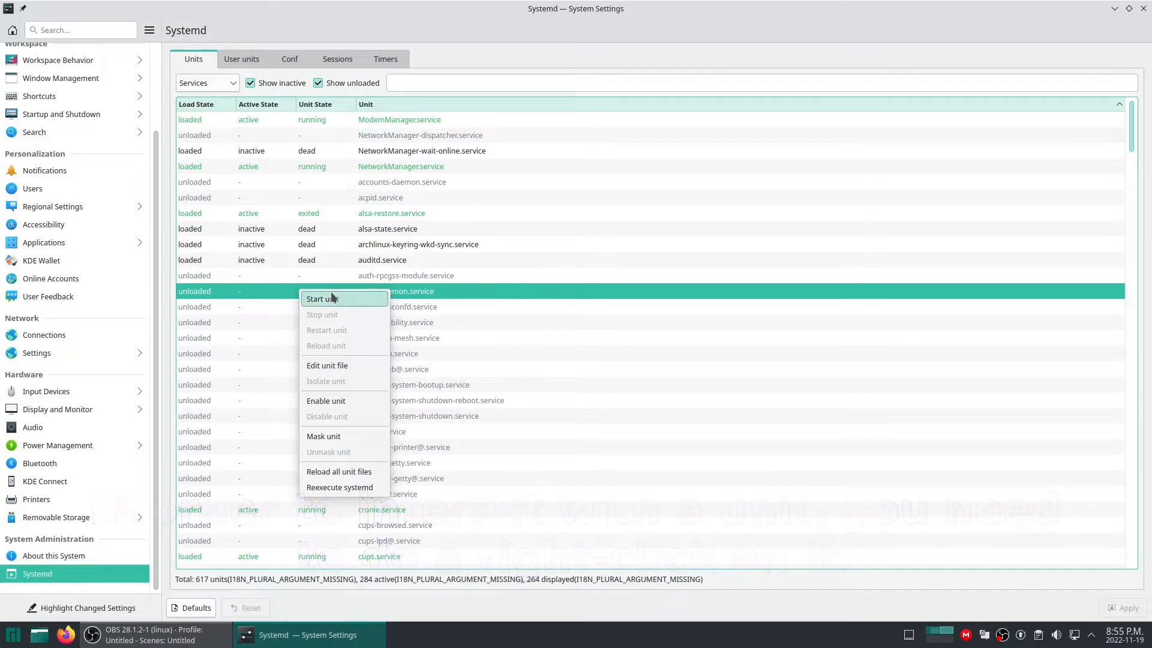
{"action": "left_click", "coordinate": [356, 401]}
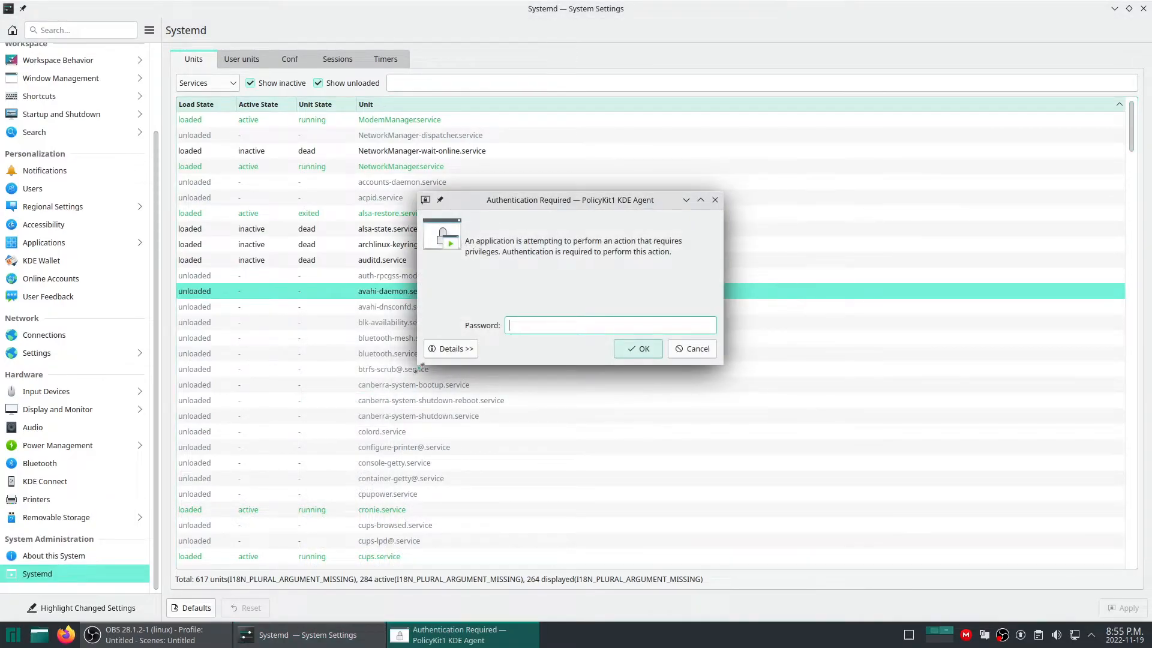
{"action": "left_click", "coordinate": [470, 351]}
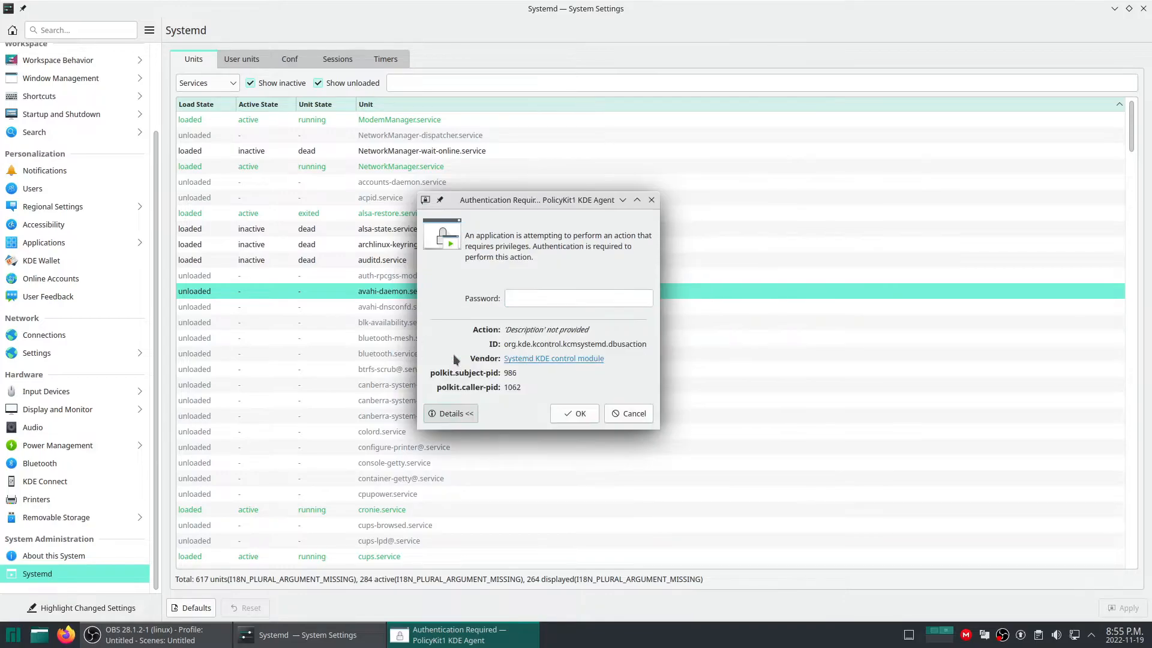
{"action": "left_click", "coordinate": [453, 413]}
{"action": "type", "text": "password"}
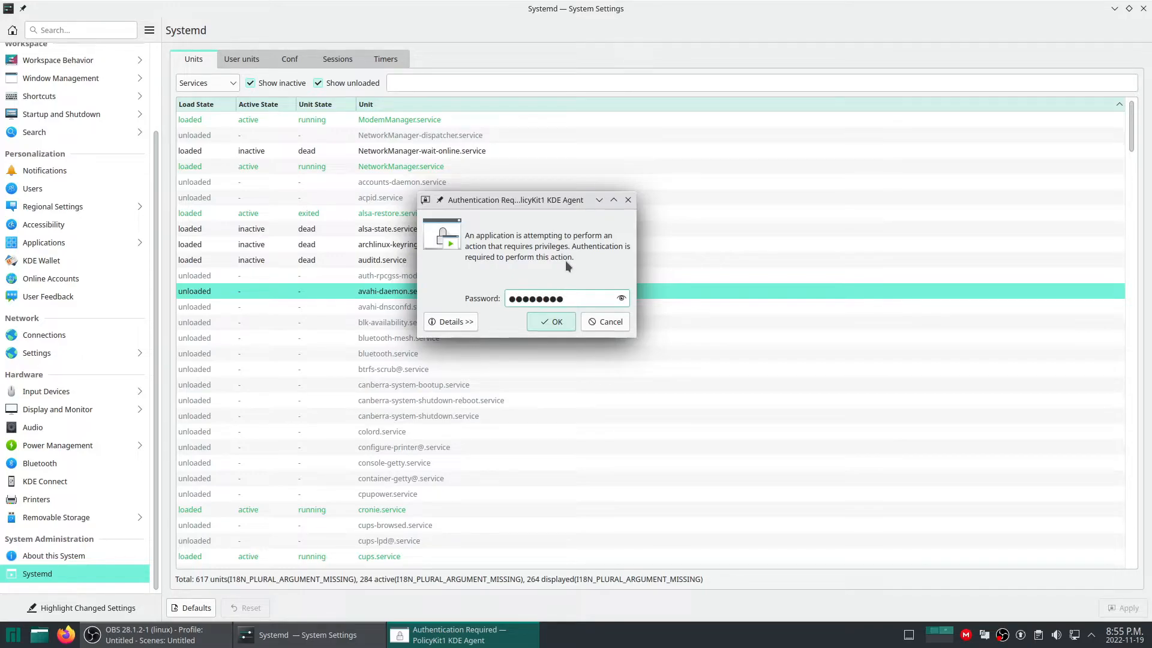
{"action": "left_click", "coordinate": [552, 322]}
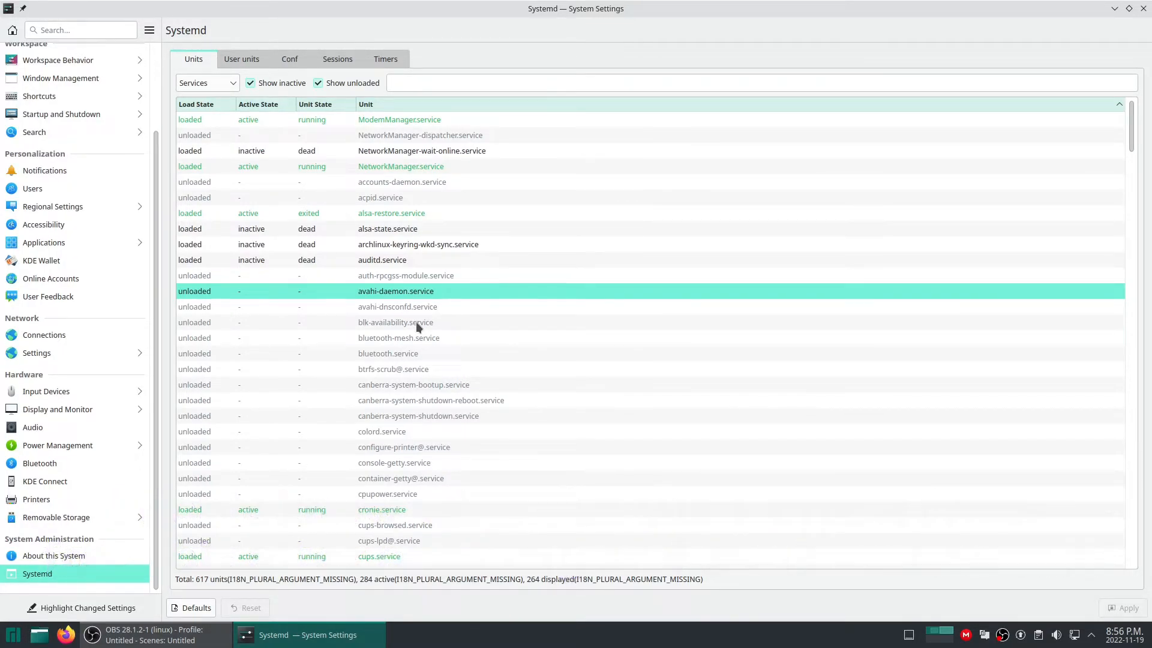
Start the avahi-daemon.service unit and refresh its entry in the unit list
{"action": "key", "text": "Down"}
{"action": "key", "text": "Down"}
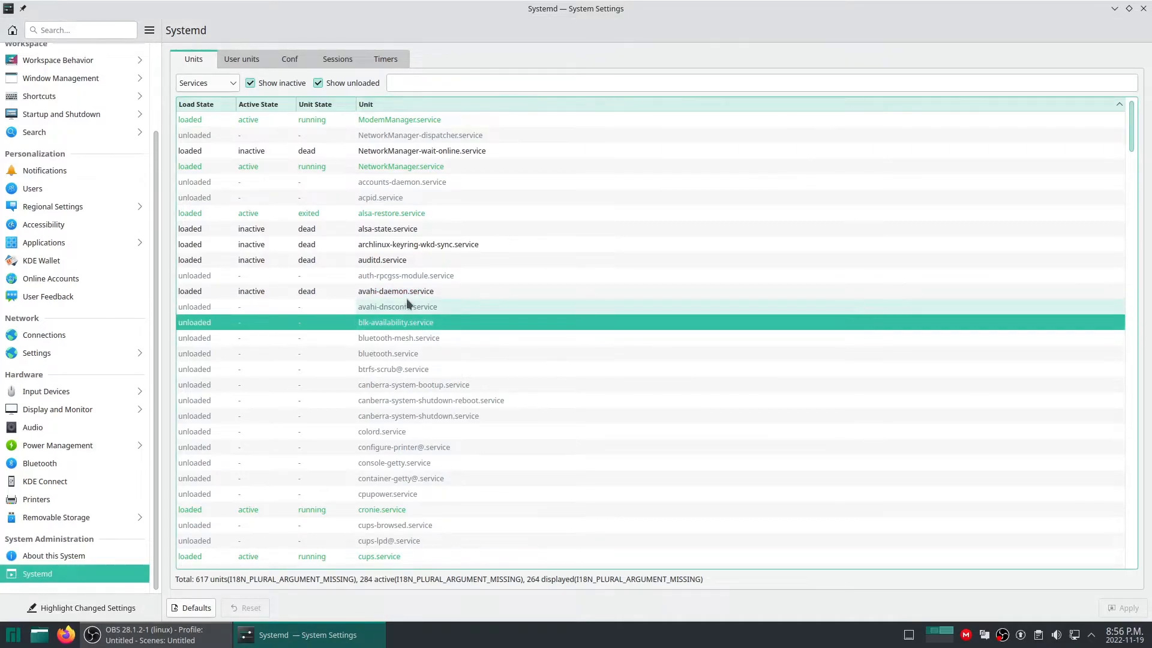
{"action": "left_click", "coordinate": [404, 297]}
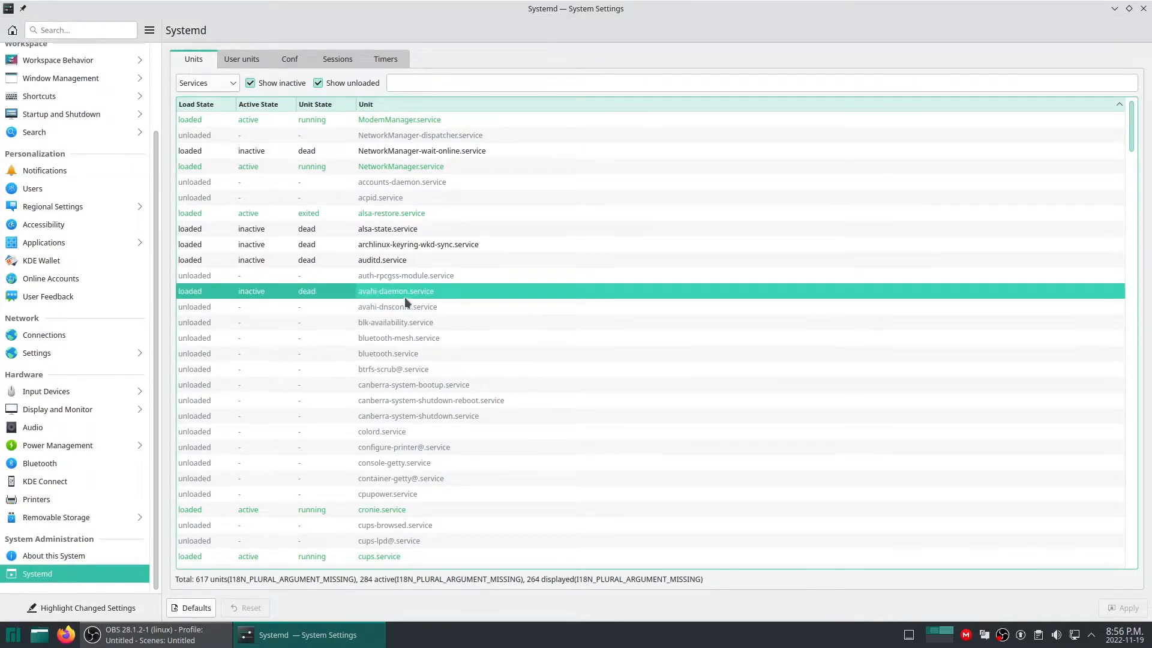
{"action": "right_click", "coordinate": [407, 297]}
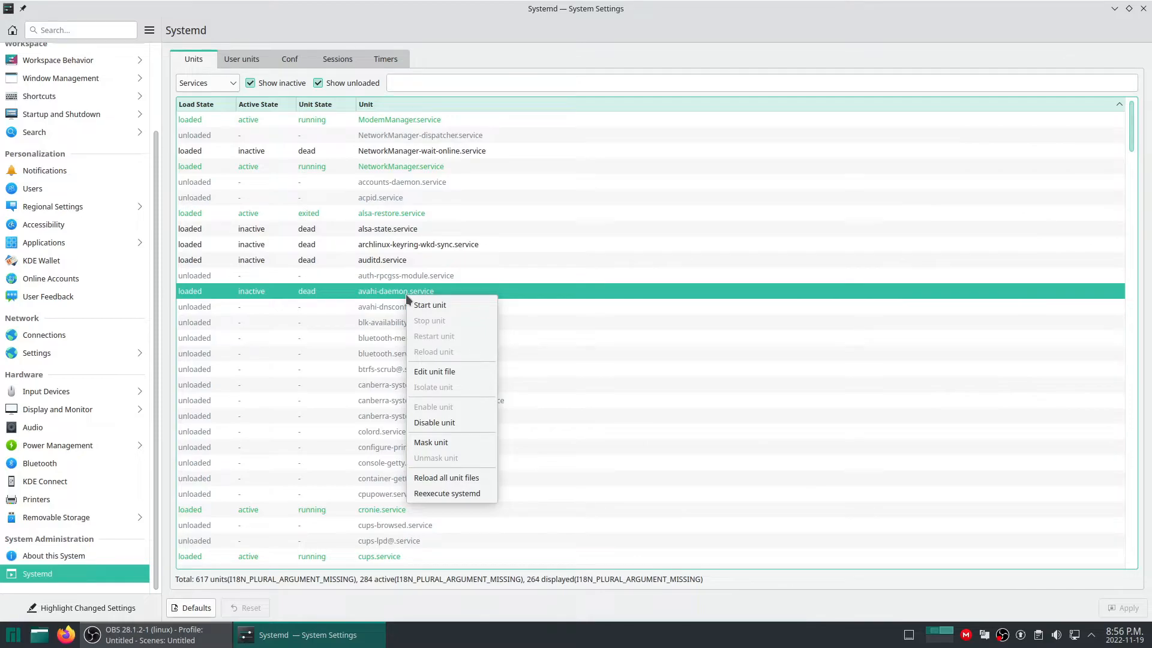
{"action": "left_click", "coordinate": [414, 306]}
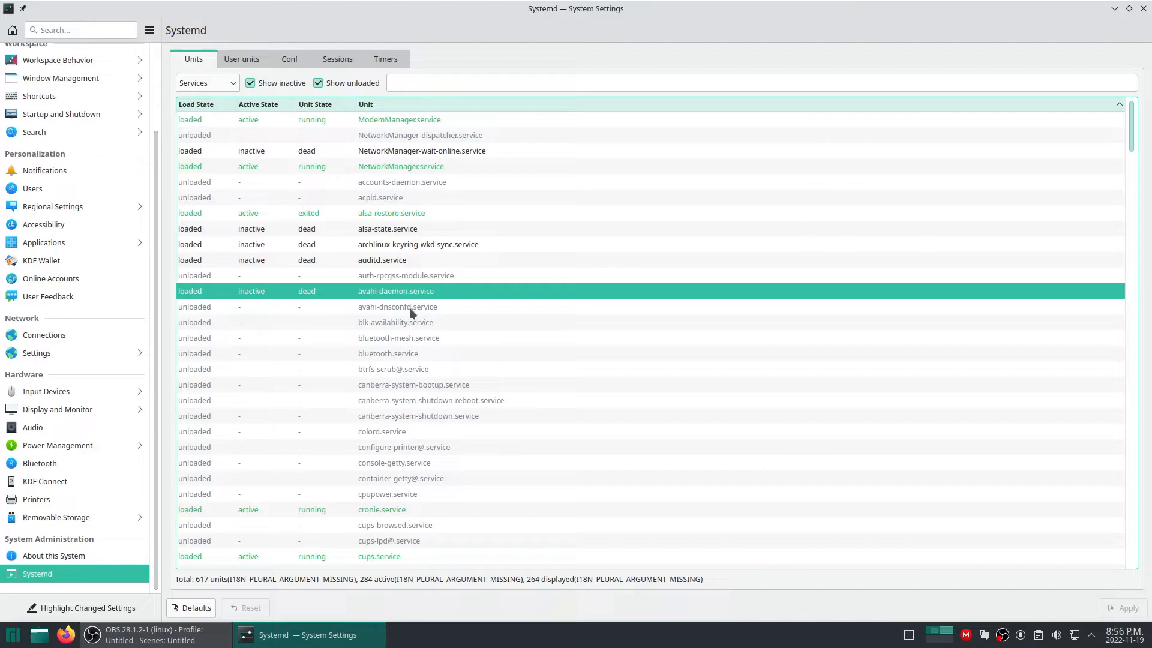
{"action": "left_click", "coordinate": [410, 308]}
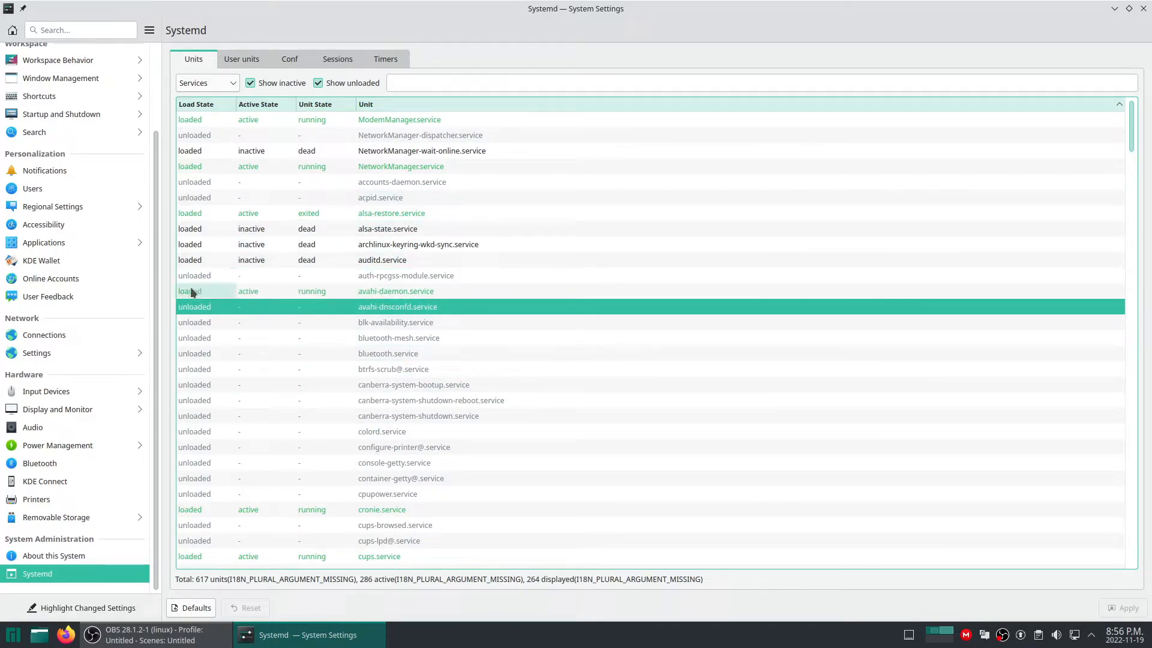
Launch Document Scanner from the graphics applications and scan a page with the Canon LiDE 220
{"action": "left_click", "coordinate": [13, 634]}
{"action": "mouse_move", "coordinate": [55, 475]}
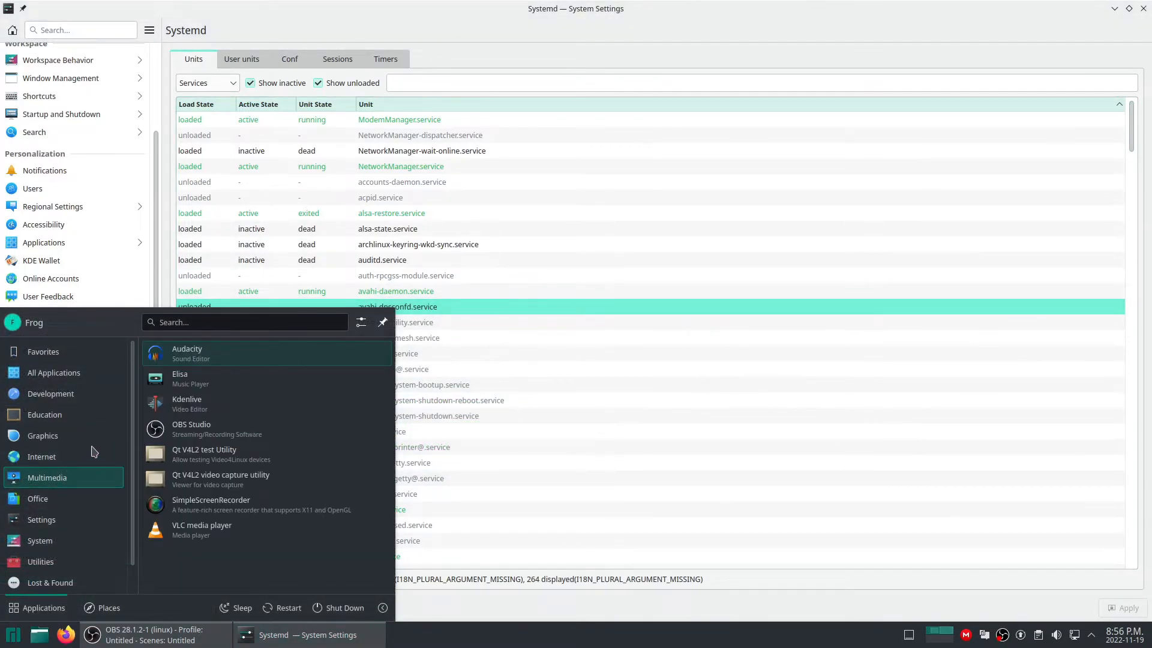
{"action": "mouse_move", "coordinate": [13, 463]}
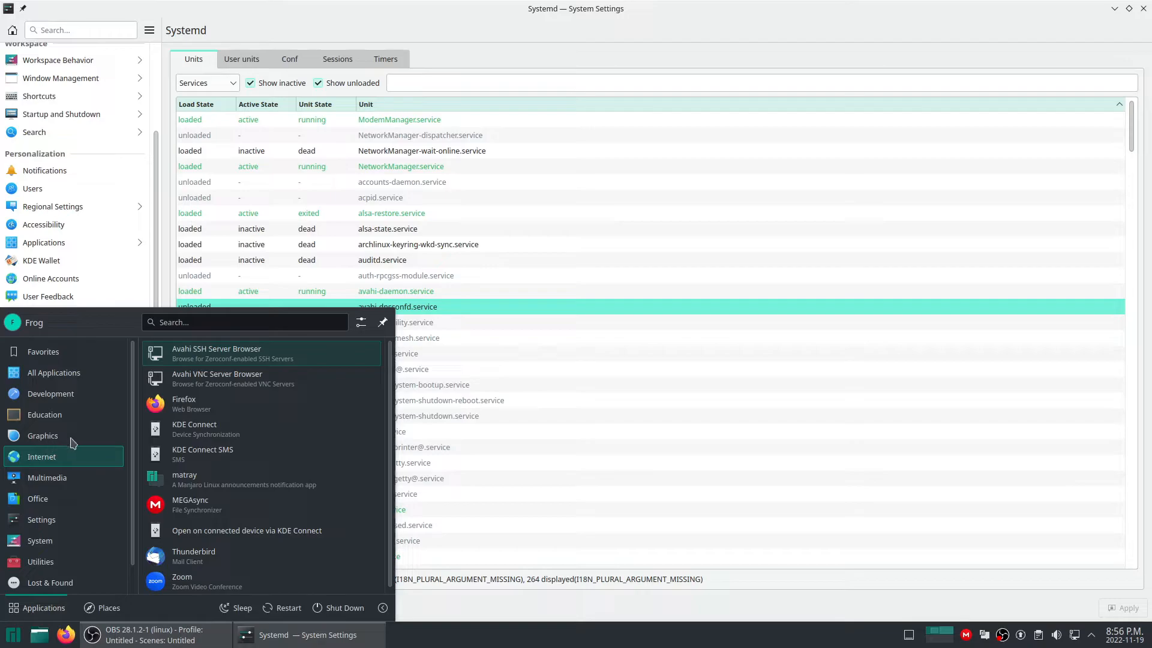
{"action": "mouse_move", "coordinate": [72, 442]}
{"action": "left_click", "coordinate": [257, 354]}
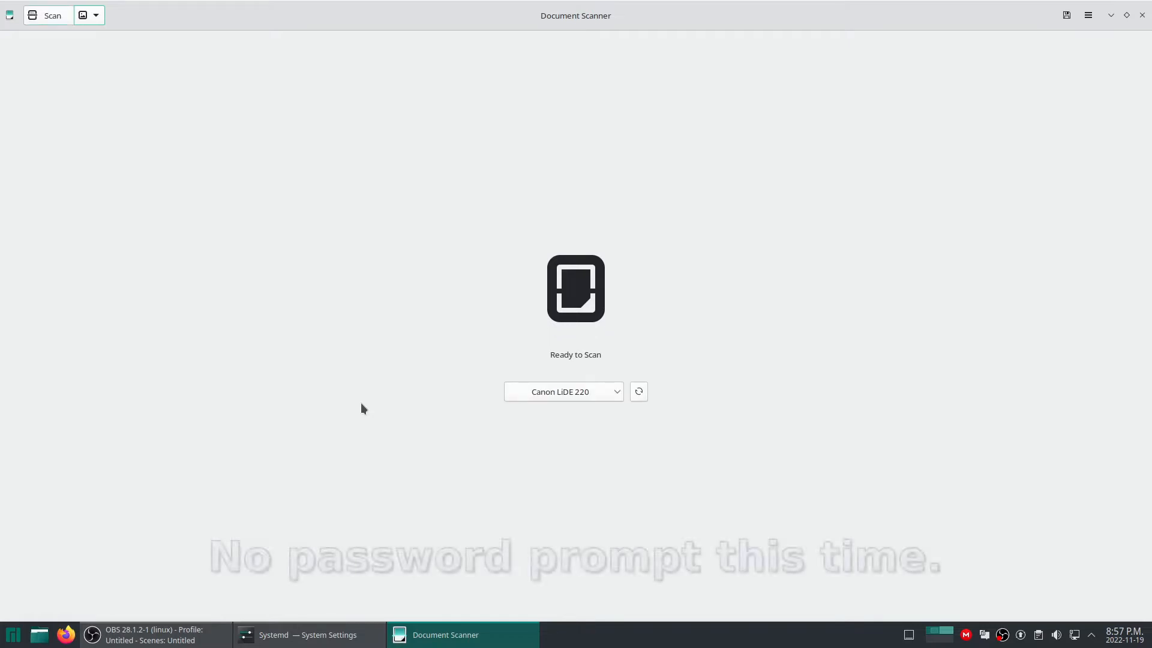
{"action": "left_click", "coordinate": [58, 19]}
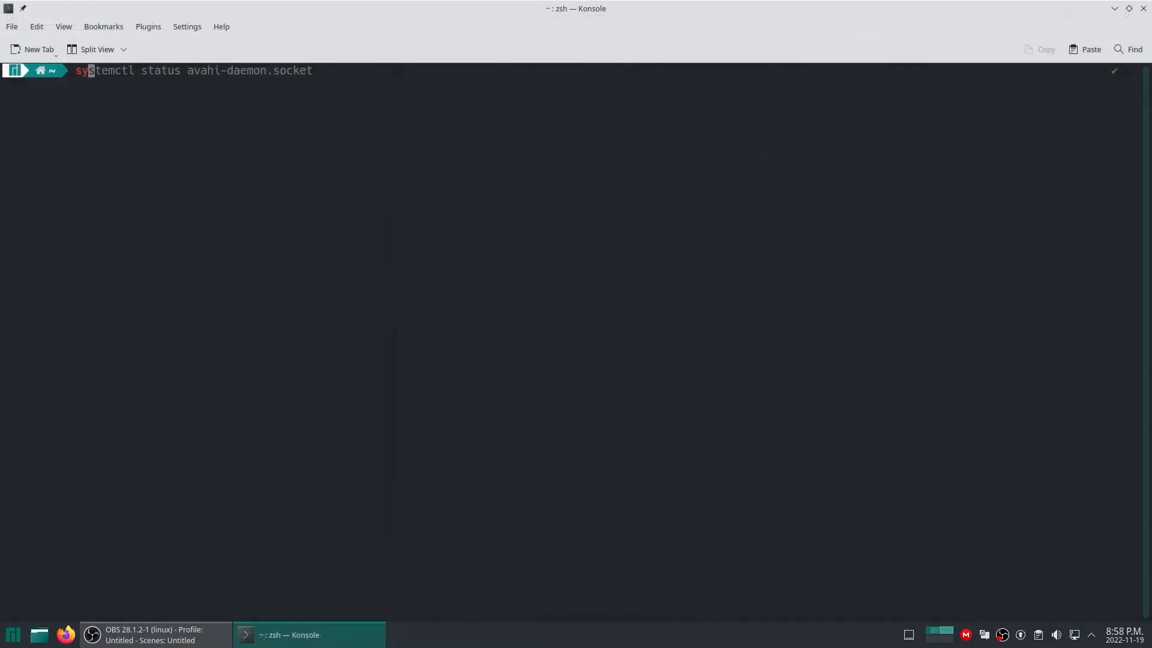
Run systemctl enable avahi-daemon.service in the Konsole terminal and authorize it with the account password
{"action": "type", "text": "stemctl "}
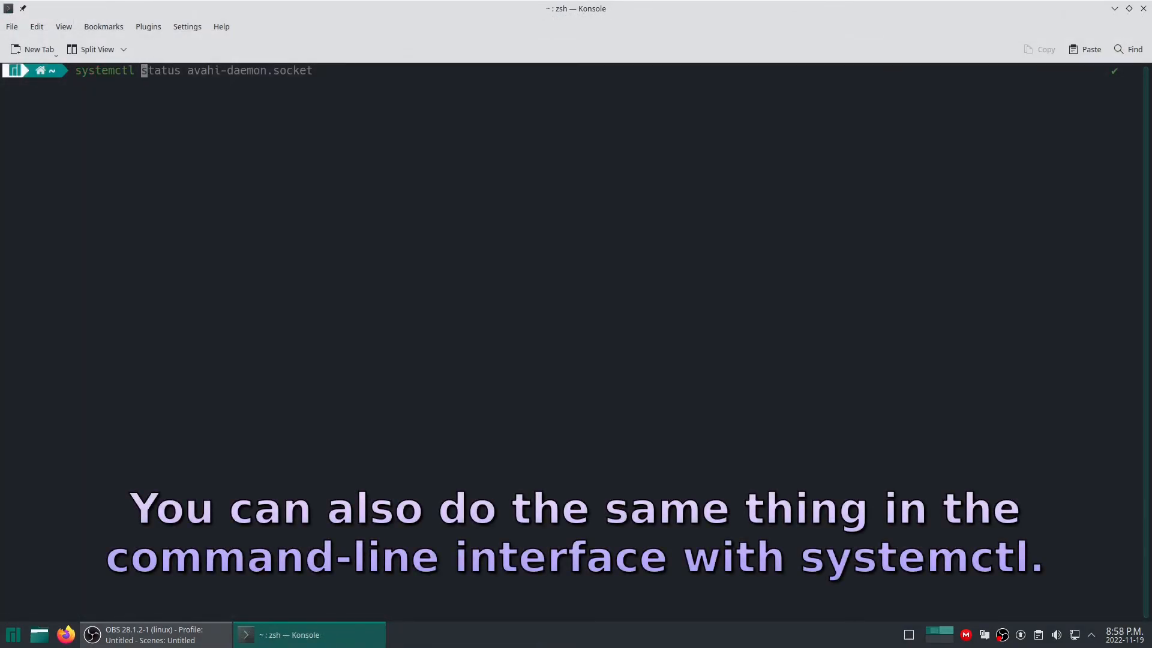
{"action": "type", "text": "e"}
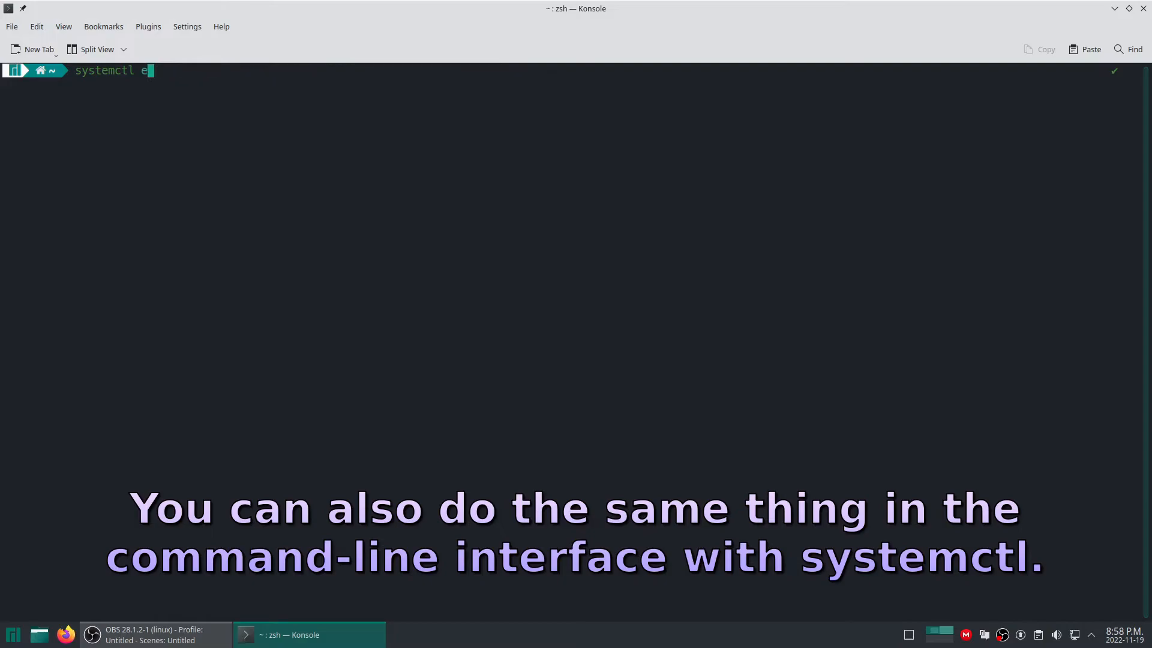
{"action": "type", "text": "nable avahi-daemon.s"}
{"action": "type", "text": "ervice"}
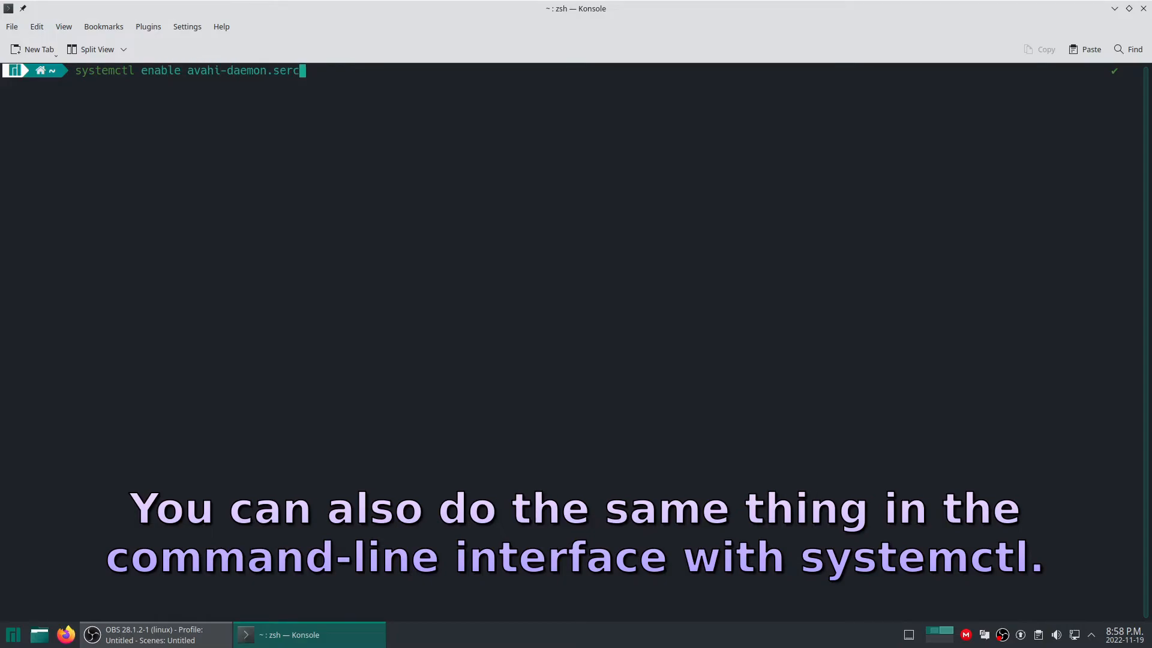
{"action": "key", "text": "Return"}
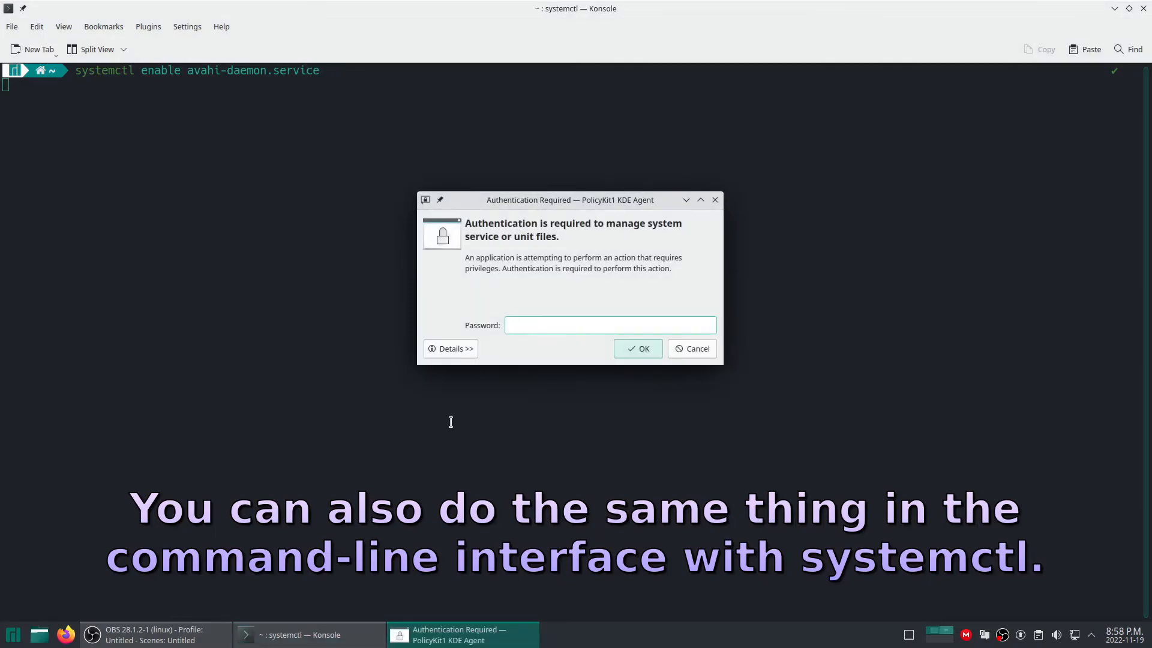
{"action": "type", "text": "********"}
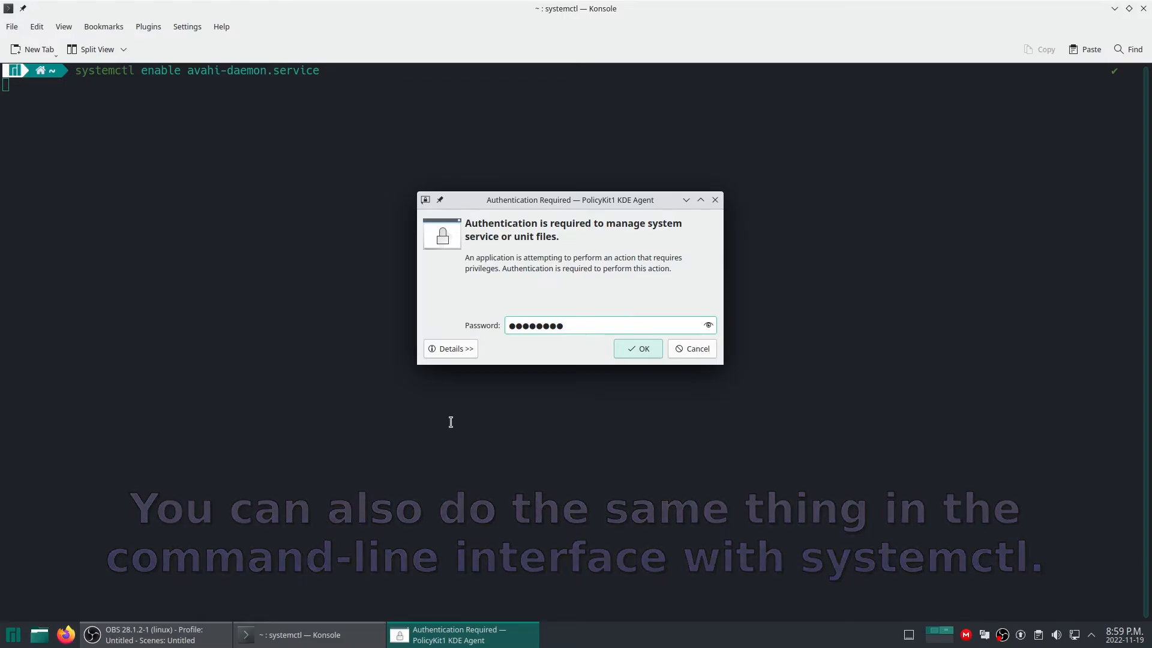
{"action": "key", "text": "Return"}
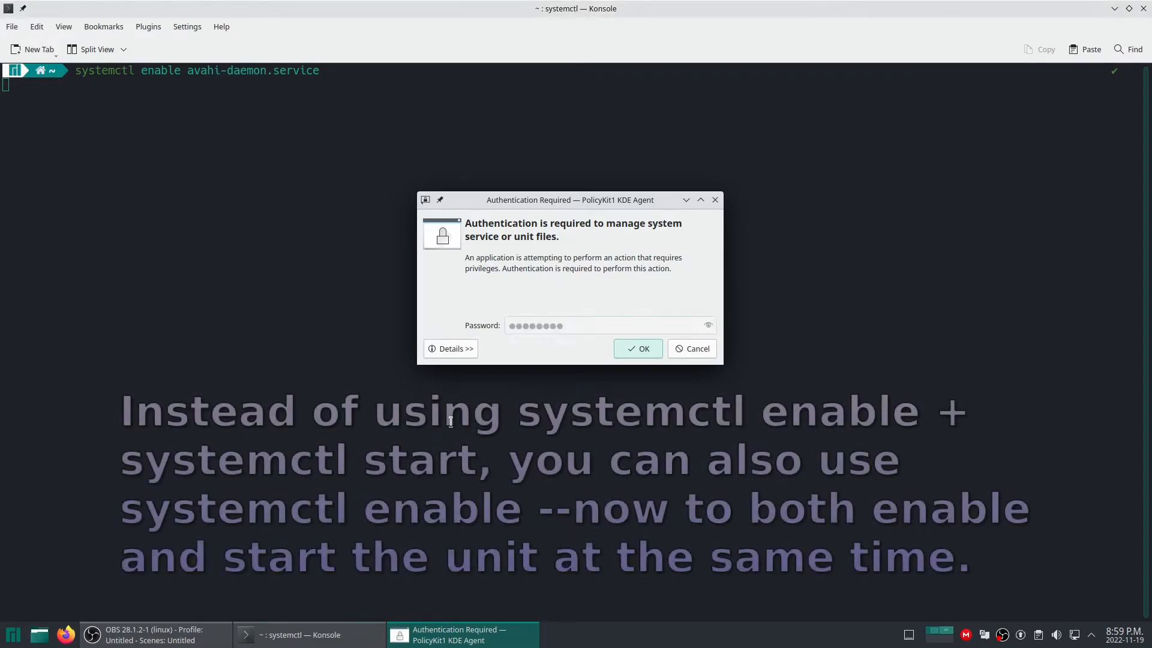
Run systemctl start avahi-daemon.service and authorize it with the account password
{"action": "type", "text": "system"}
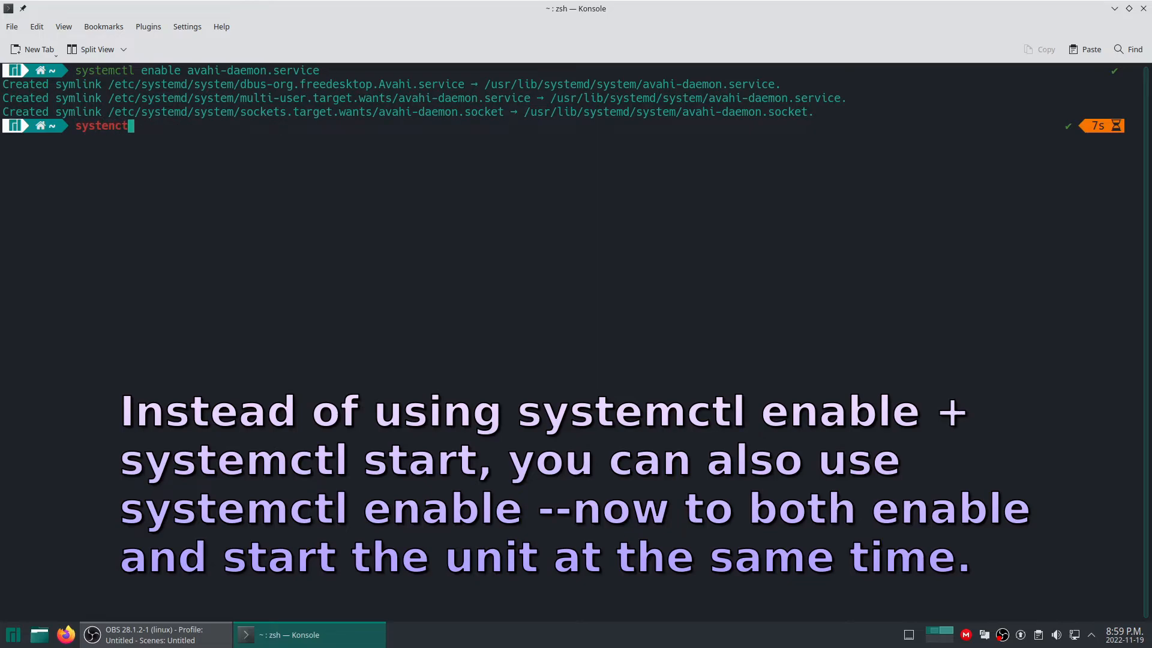
{"action": "type", "text": "ctl enable"}
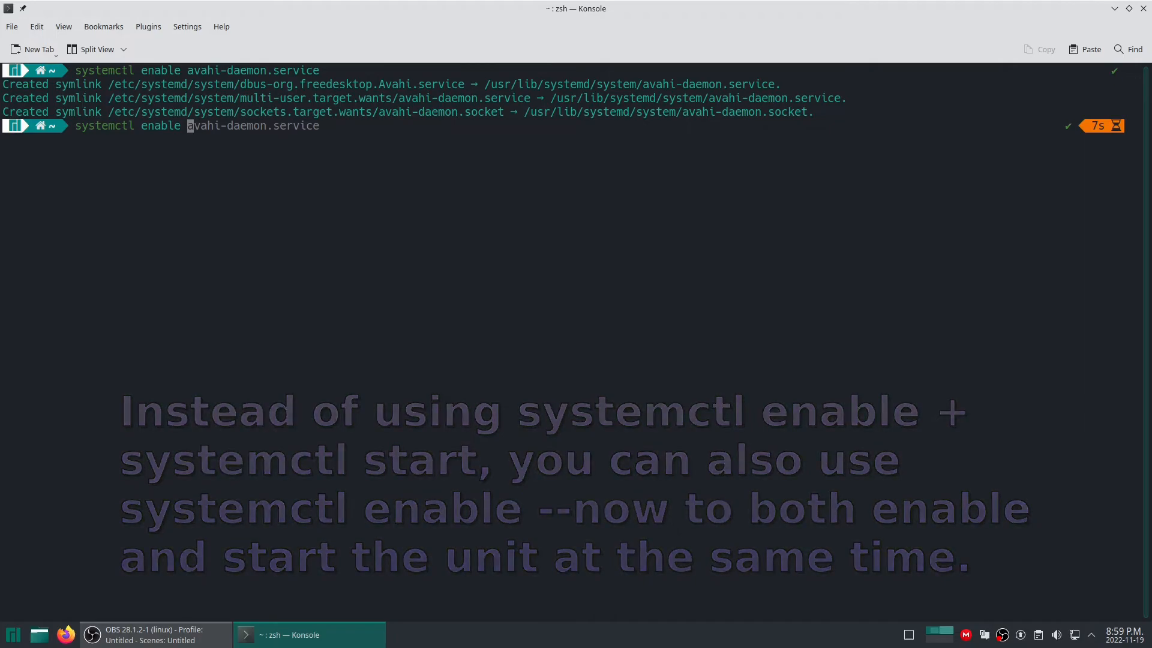
{"action": "key", "text": "BackSpace"}
{"action": "key", "text": "BackSpace"}
{"action": "key", "text": "BackSpace"}
{"action": "key", "text": "BackSpace"}
{"action": "key", "text": "BackSpace"}
{"action": "key", "text": "BackSpace"}
{"action": "key", "text": "BackSpace"}
{"action": "type", "text": "stat a"}
{"action": "key", "text": "BackSpace"}
{"action": "key", "text": "BackSpace"}
{"action": "key", "text": "BackSpace"}
{"action": "type", "text": "rt avahi-daemon.service"}
{"action": "key", "text": "Return"}
{"action": "type", "text": "********"}
{"action": "key", "text": "Return"}
Check whether the Avahi service is enabled by running systemctl is-enabled avahi-daemon.service
{"action": "type", "text": "systemctl is-enabled avahida"}
{"action": "key", "text": "BackSpace"}
{"action": "key", "text": "BackSpace"}
{"action": "type", "text": "-daemon.service"}
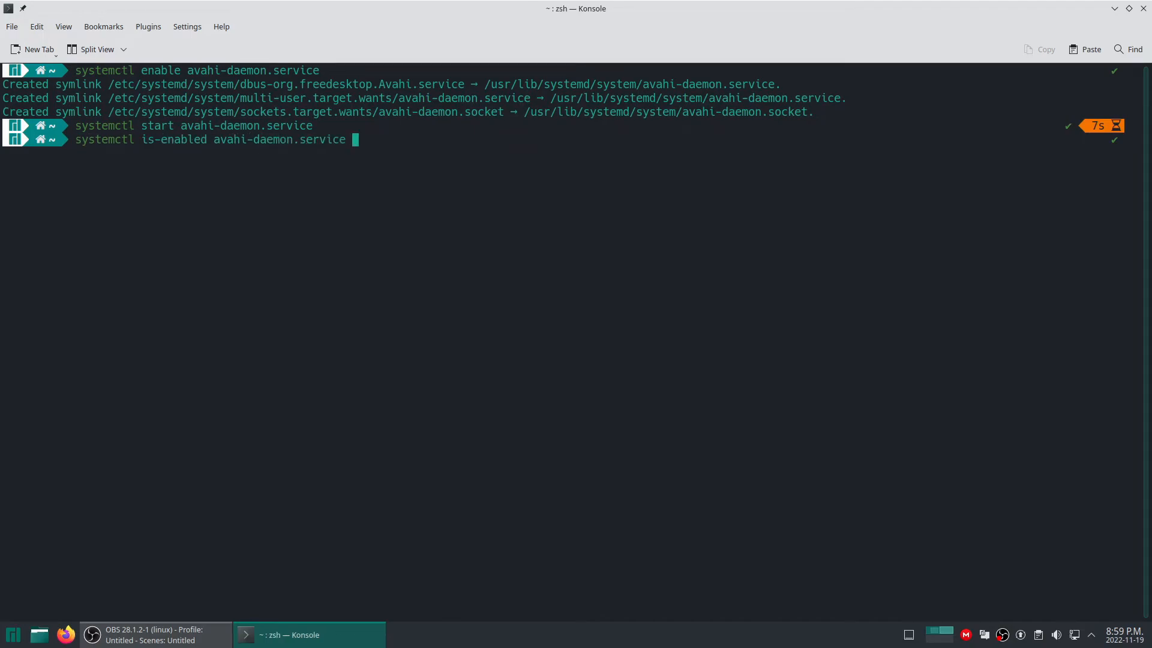
{"action": "key", "text": "Return"}
Try systemctl is-started on avahi-daemon.service, and query the unit with systemctl status avahi-daemon.service instead
{"action": "type", "text": "systemctl is-started avahi-daemon.service"}
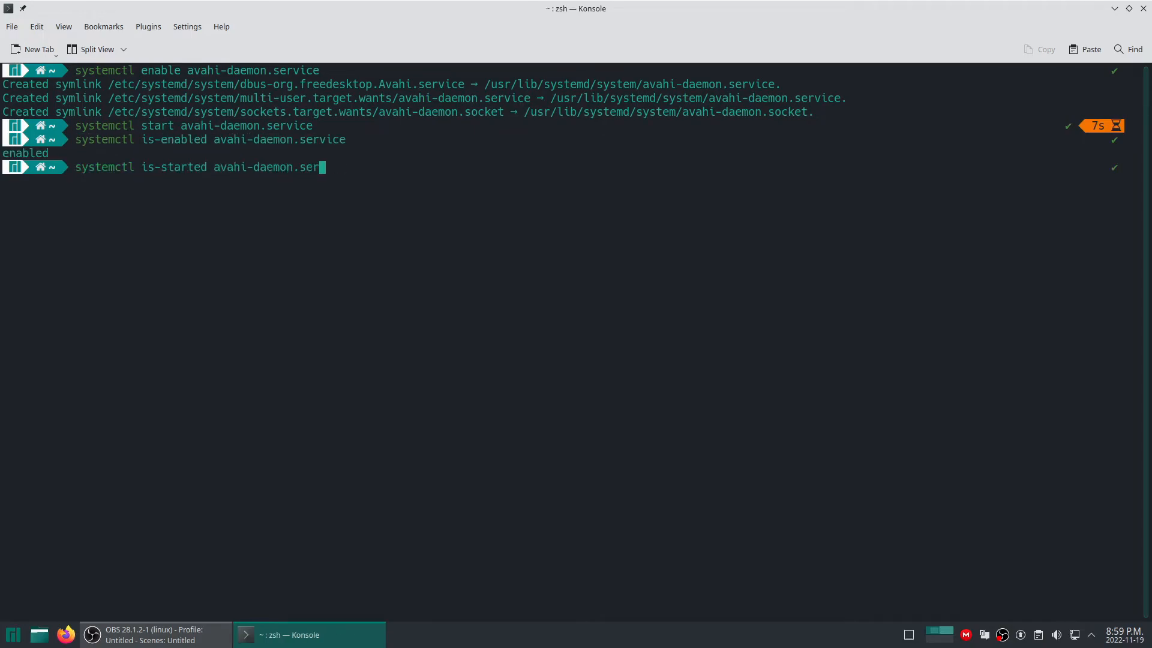
{"action": "key", "text": "Return"}
{"action": "key", "text": "Up"}
{"action": "key", "text": "ctrl+Left"}
{"action": "key", "text": "BackSpace"}
{"action": "key", "text": "BackSpace"}
{"action": "key", "text": "BackSpace"}
{"action": "key", "text": "BackSpace"}
{"action": "key", "text": "BackSpace"}
{"action": "key", "text": "BackSpace"}
{"action": "key", "text": "BackSpace"}
{"action": "key", "text": "BackSpace"}
{"action": "key", "text": "BackSpace"}
{"action": "key", "text": "BackSpace"}
{"action": "type", "text": "status"}
{"action": "key", "text": "Return"}
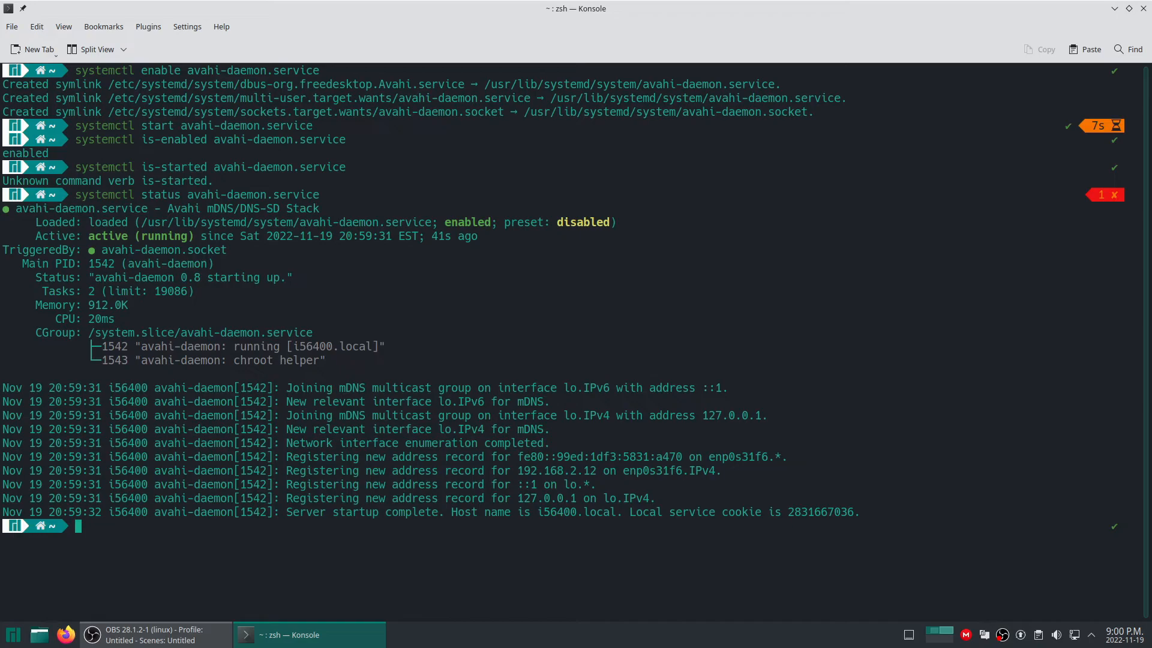
Rework the earlier is-started command into systemctl is-active avahi-daemon.service and run it to check the service's state
{"action": "key", "text": "Up"}
{"action": "key", "text": "Up"}
{"action": "key", "text": "Left"}
{"action": "key", "text": "Left"}
{"action": "key", "text": "Left"}
{"action": "key", "text": "Left"}
{"action": "key", "text": "Left"}
{"action": "key", "text": "Left"}
{"action": "key", "text": "Left"}
{"action": "key", "text": "Left"}
{"action": "key", "text": "Left"}
{"action": "key", "text": "Left"}
{"action": "key", "text": "Left"}
{"action": "key", "text": "Left"}
{"action": "key", "text": "Left"}
{"action": "key", "text": "Left"}
{"action": "key", "text": "Left"}
{"action": "key", "text": "Left"}
{"action": "key", "text": "Left"}
{"action": "key", "text": "Left"}
{"action": "key", "text": "Left"}
{"action": "key", "text": "Left"}
{"action": "key", "text": "BackSpace"}
{"action": "key", "text": "BackSpace"}
{"action": "key", "text": "BackSpace"}
{"action": "key", "text": "BackSpace"}
{"action": "key", "text": "BackSpace"}
{"action": "key", "text": "BackSpace"}
{"action": "key", "text": "BackSpace"}
{"action": "type", "text": "active"}
{"action": "key", "text": "Return"}
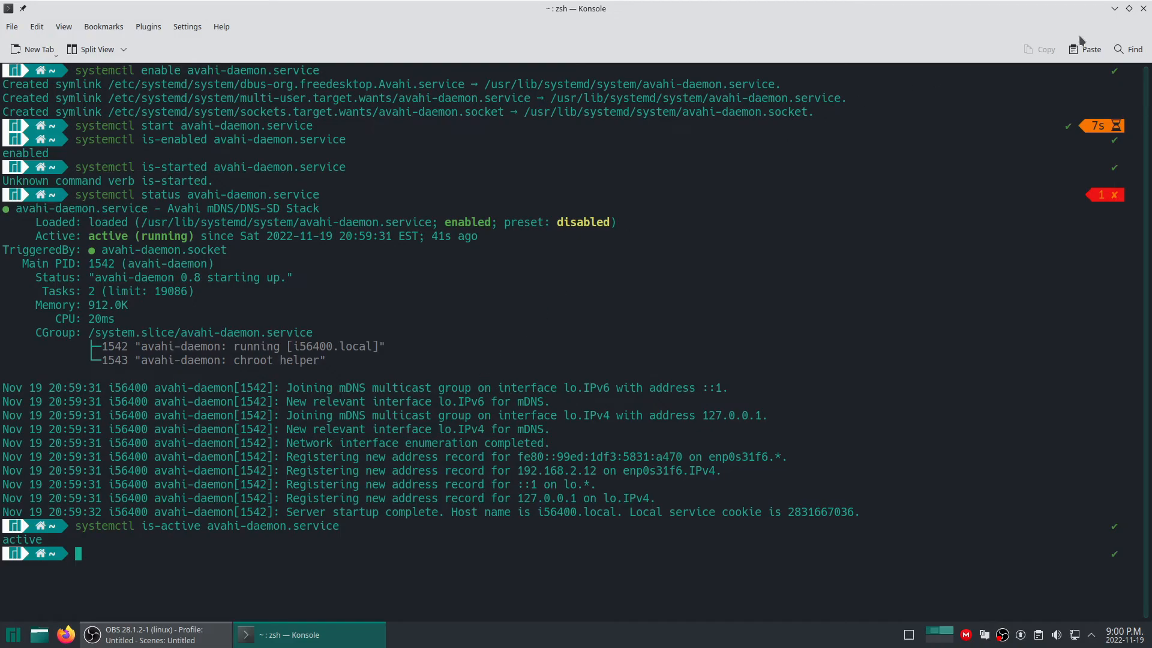
Minimize the terminal, launch Document Scanner, and scan a page with the Canon LiDE 220
{"action": "left_click", "coordinate": [1114, 9]}
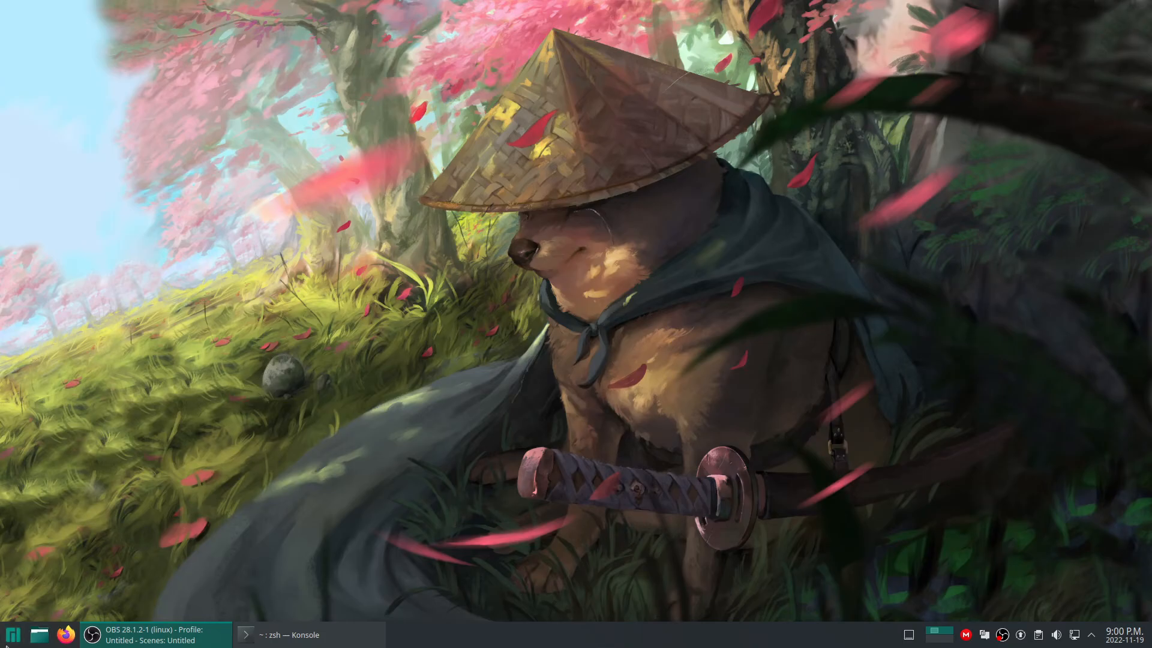
{"action": "key", "text": "super"}
{"action": "mouse_move", "coordinate": [80, 438]}
{"action": "mouse_move", "coordinate": [67, 462]}
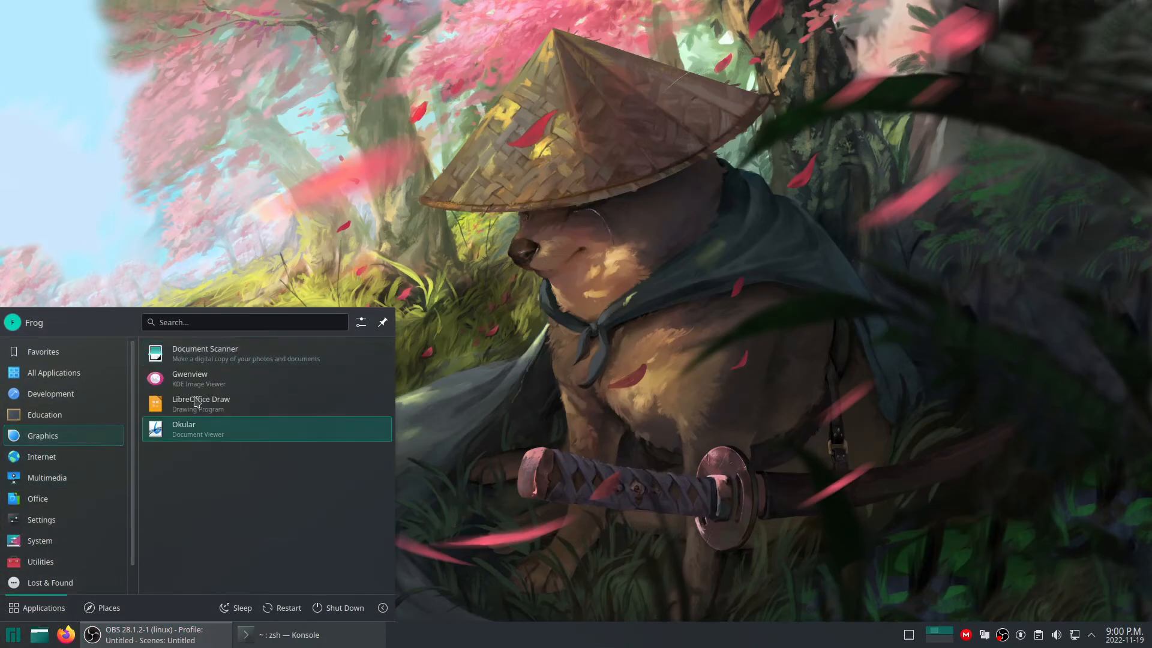
{"action": "left_click", "coordinate": [222, 357]}
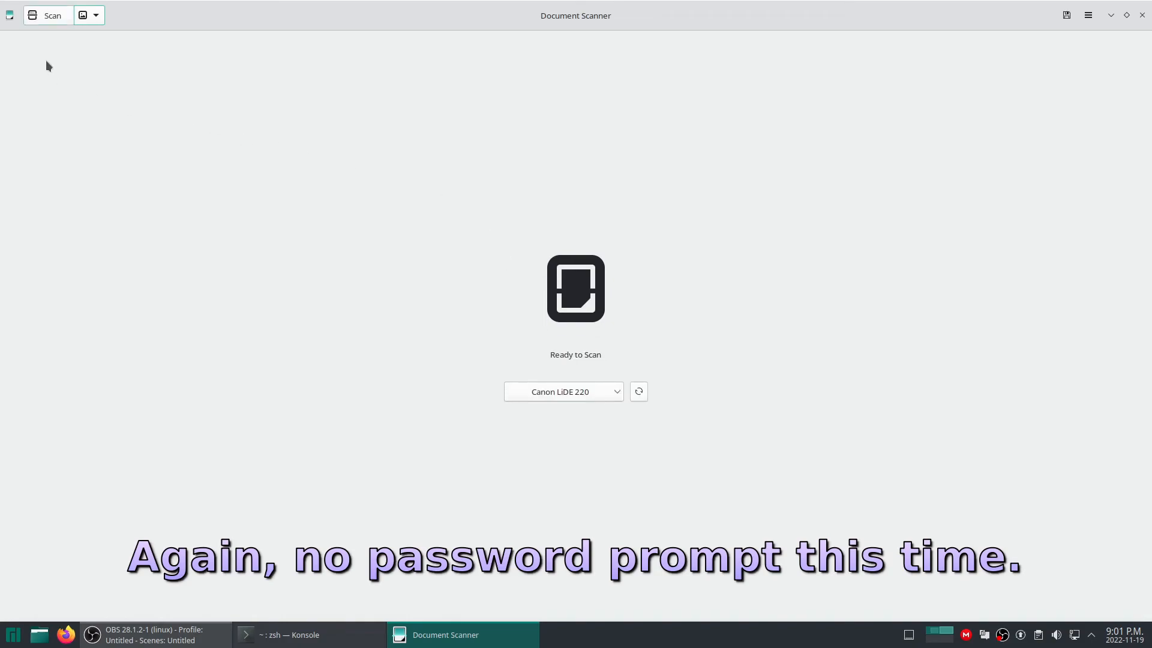
{"action": "left_click", "coordinate": [38, 20]}
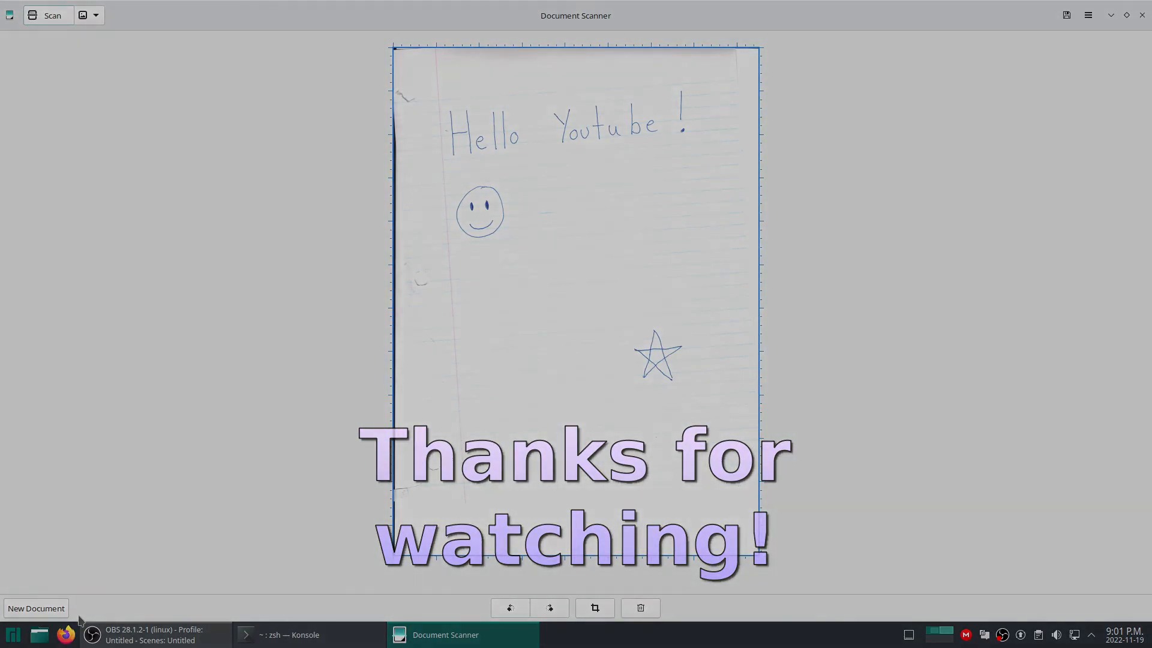
{"action": "left_click", "coordinate": [66, 634]}
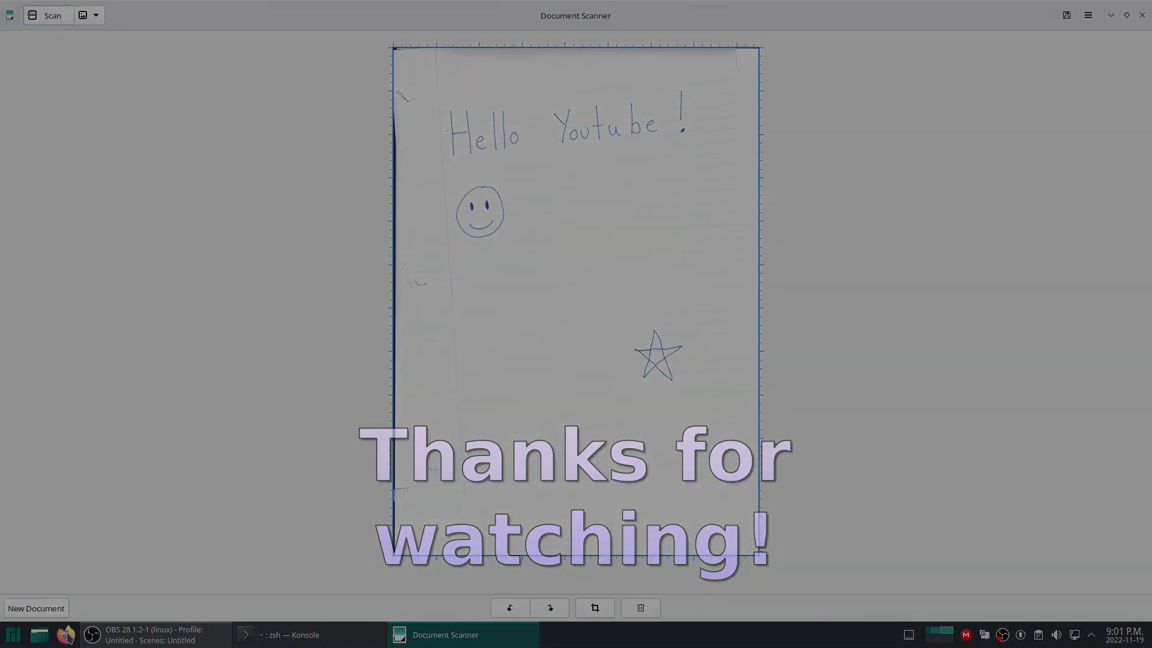